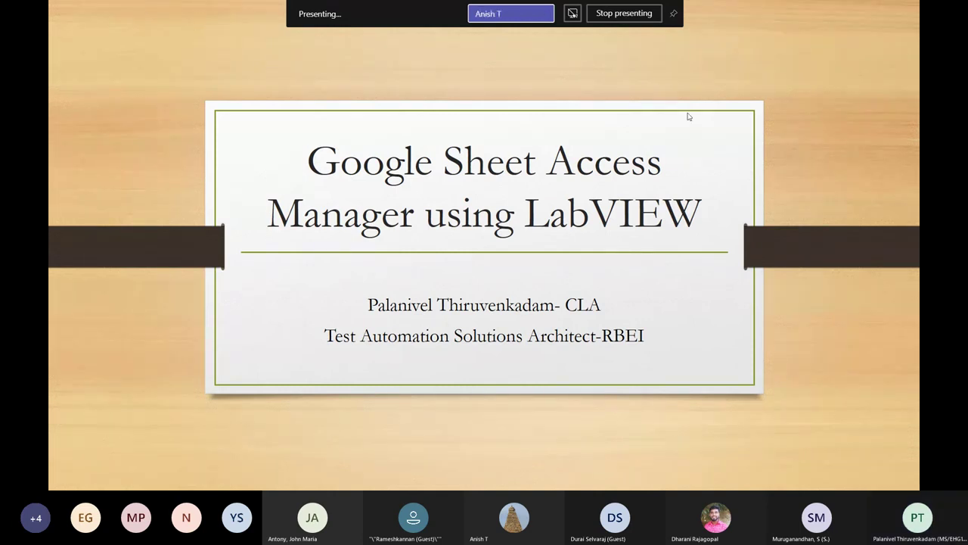
- Advance the slide show to the 'Google Project Creation' slide and dismiss the Slide Show Help
left_click(554, 200)
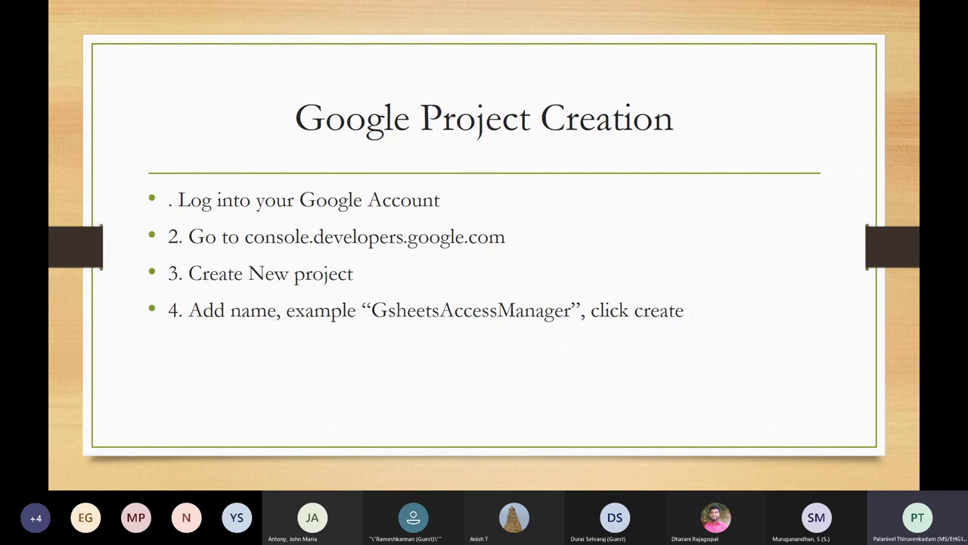
key("F1")
left_click(648, 349)
key("alt+Tab")
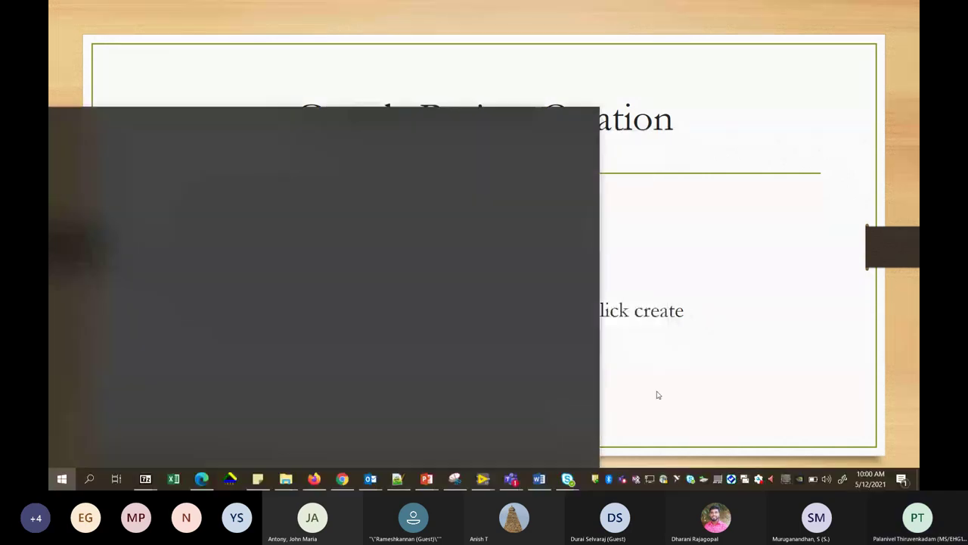
- In Chrome, go to console.developers.google.com
left_click(344, 479)
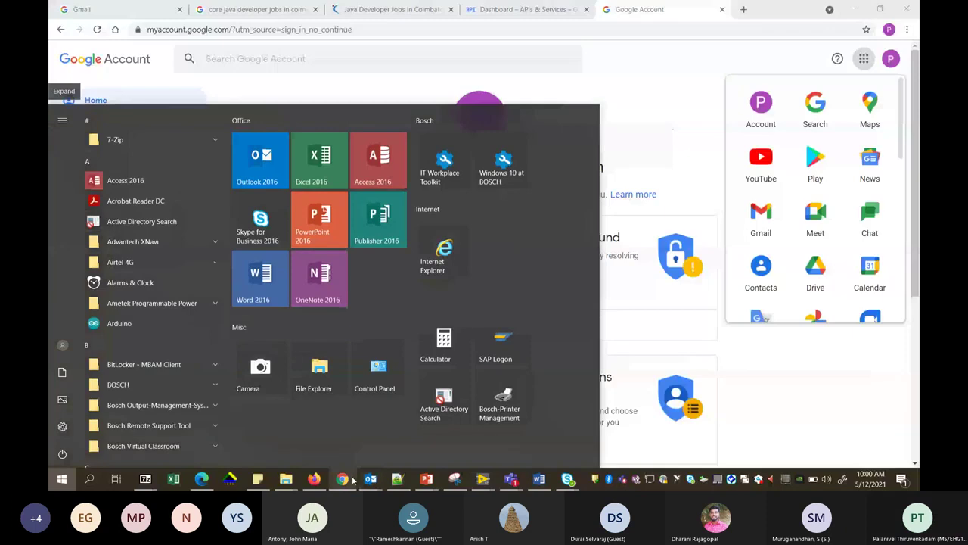
left_click(261, 117)
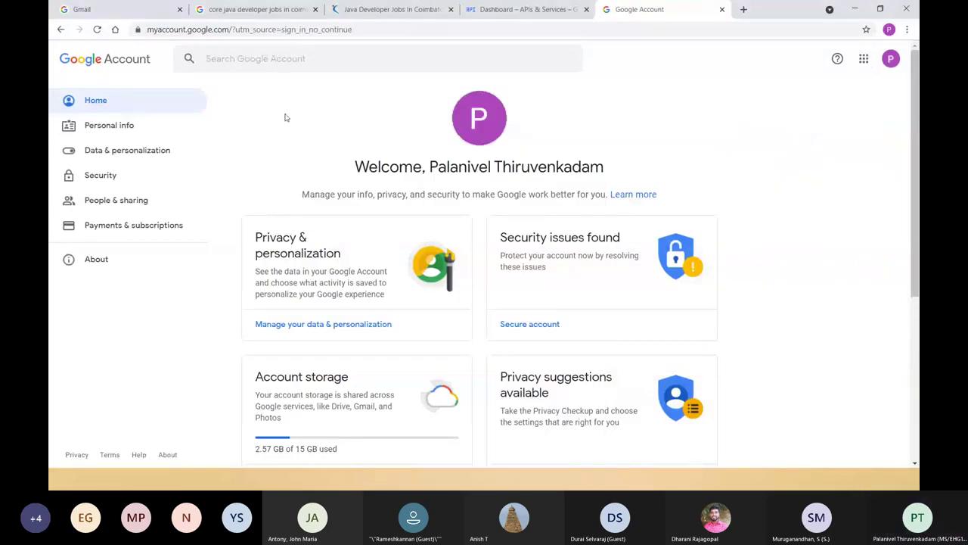
left_click(245, 30)
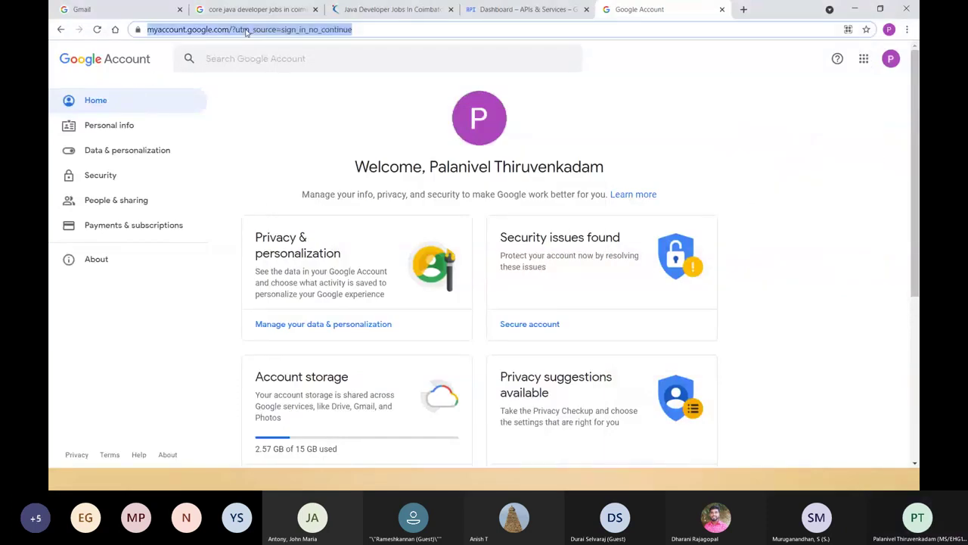
type("co")
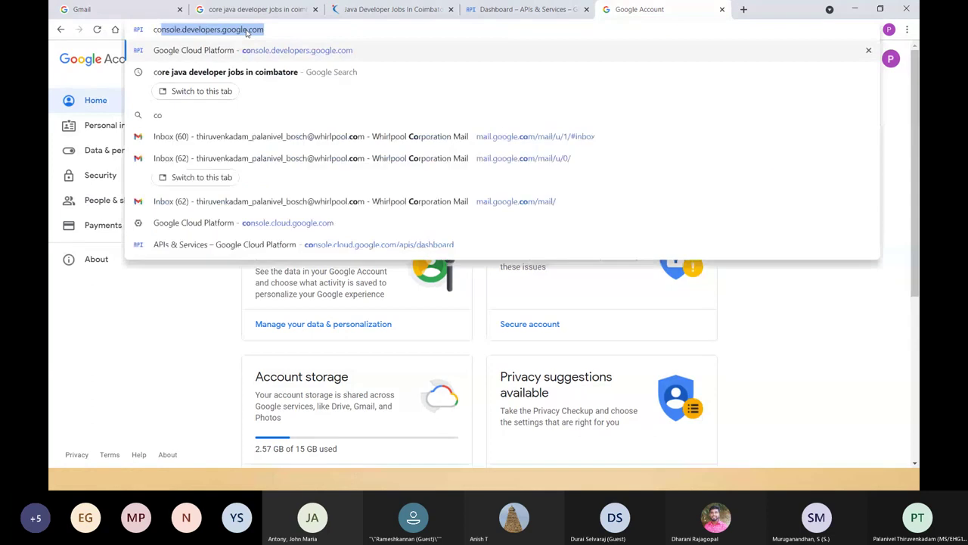
type("nsole.developers.google.com")
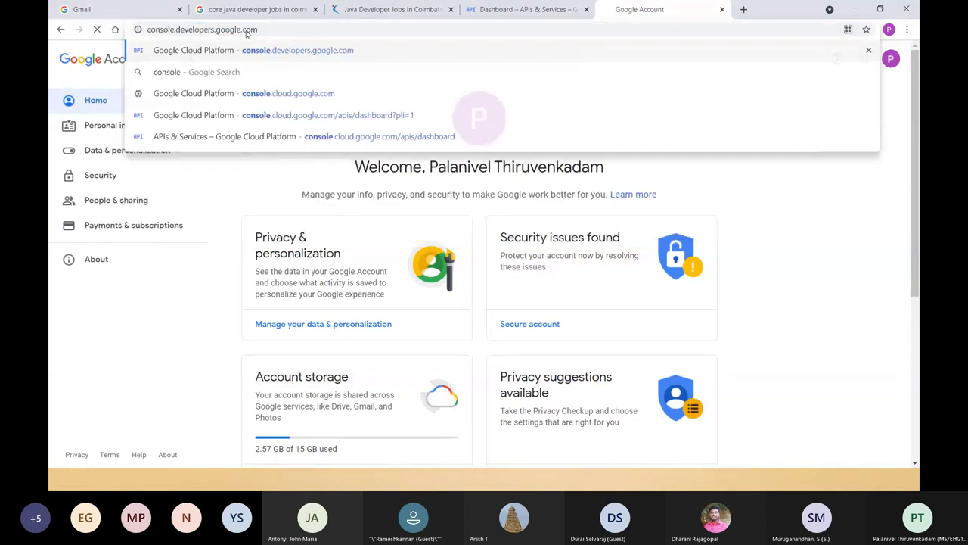
key("Return")
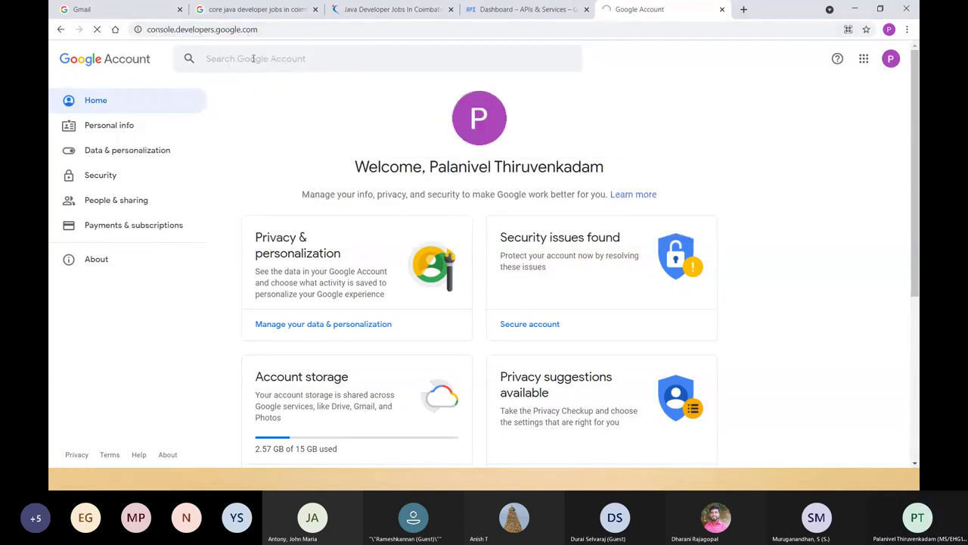
- Close the job-search and duplicate dashboard tabs, then bring up the project list
left_click(316, 9)
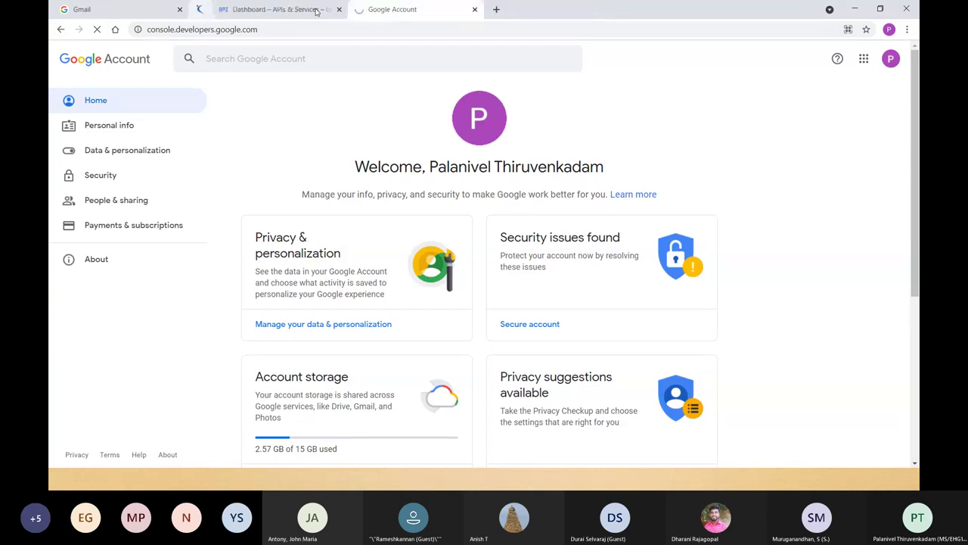
left_click(315, 9)
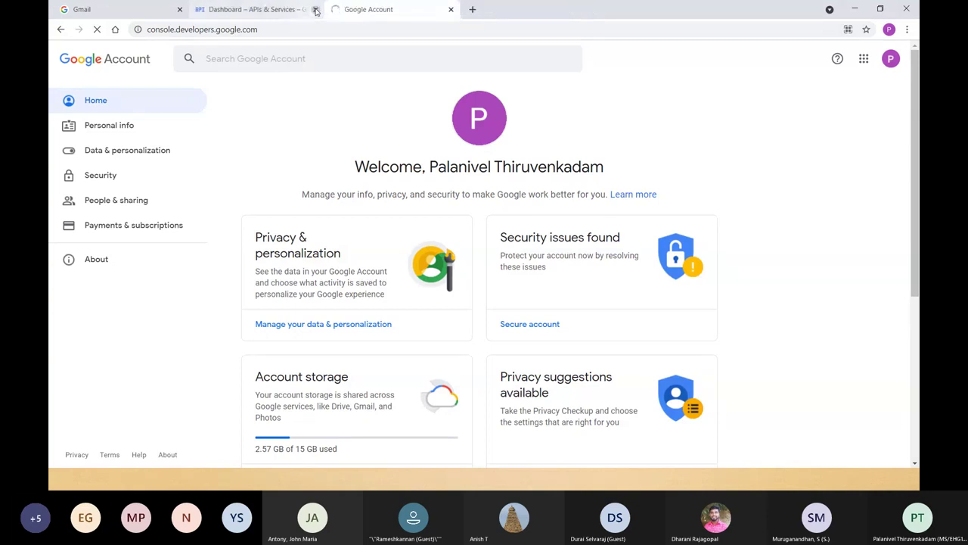
left_click(274, 9)
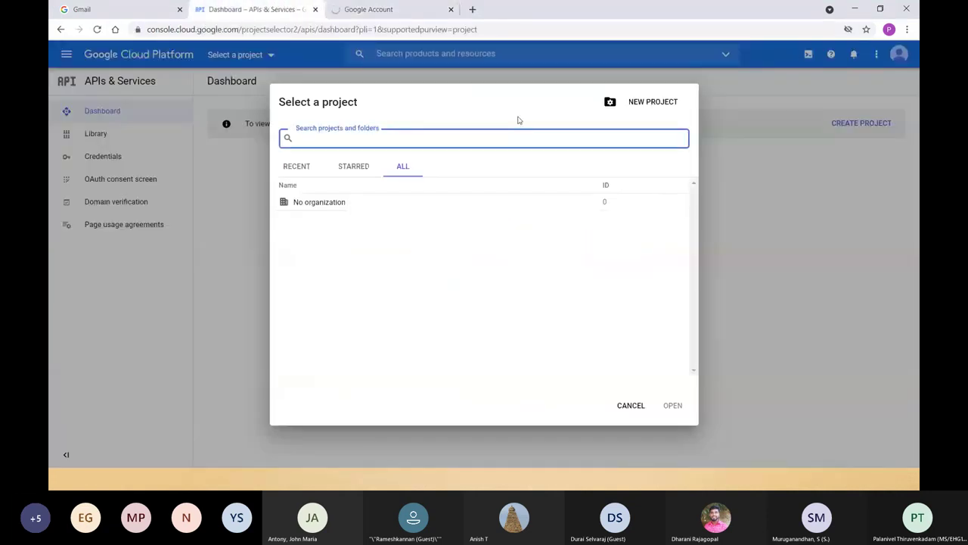
left_click(399, 9)
left_click(316, 9)
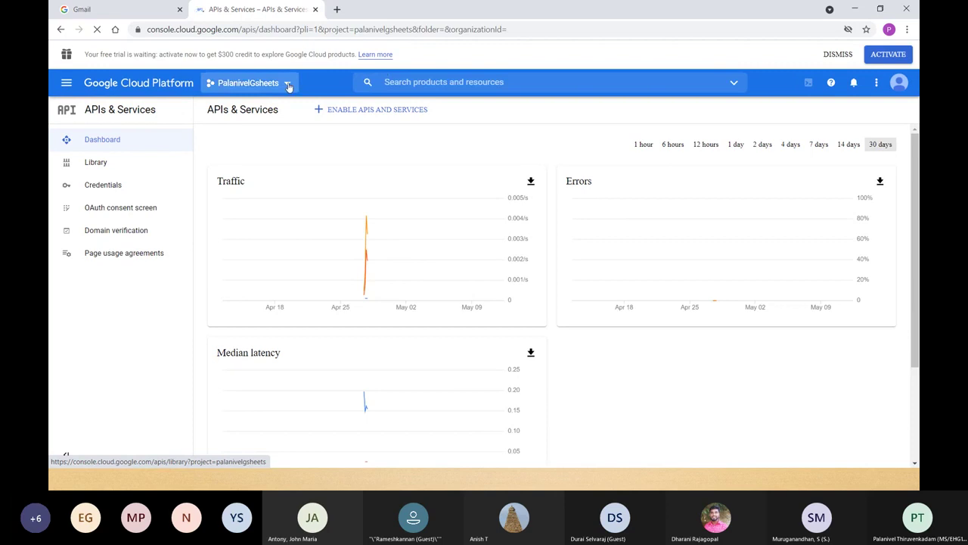
left_click(288, 85)
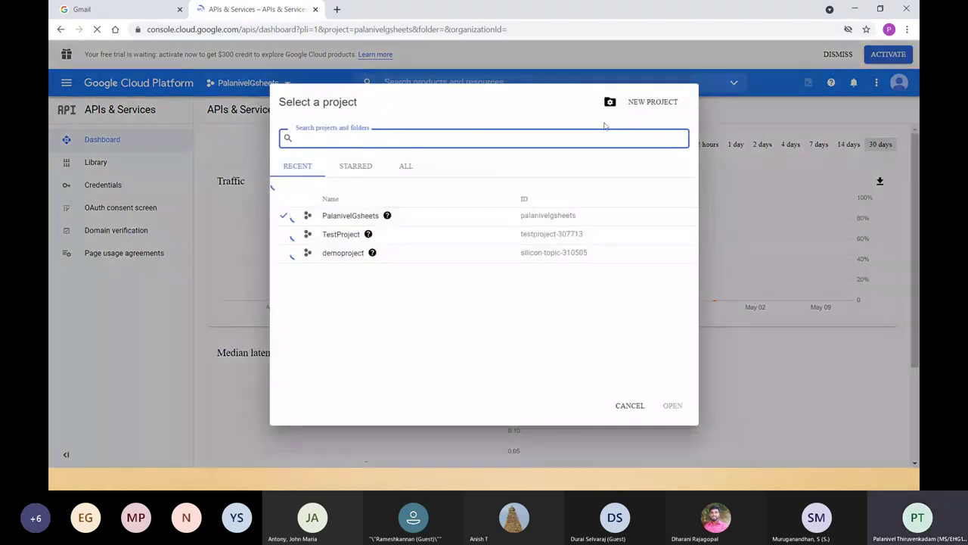
- Create a new project named 'GoogleSheetaAccessManager' with location No organization
left_click(645, 103)
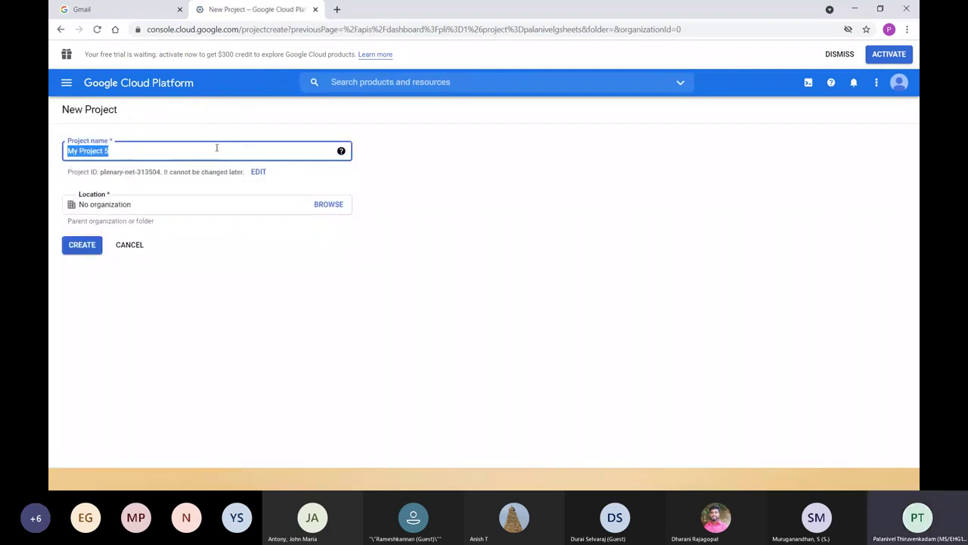
type("Go")
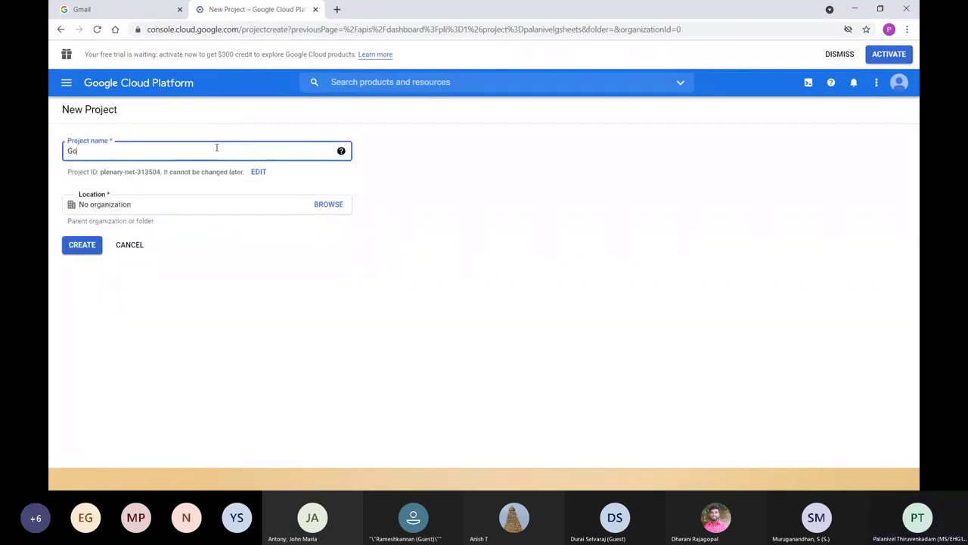
type("ogleSheetsAccessManag")
key("BackSpace")
type("ger")
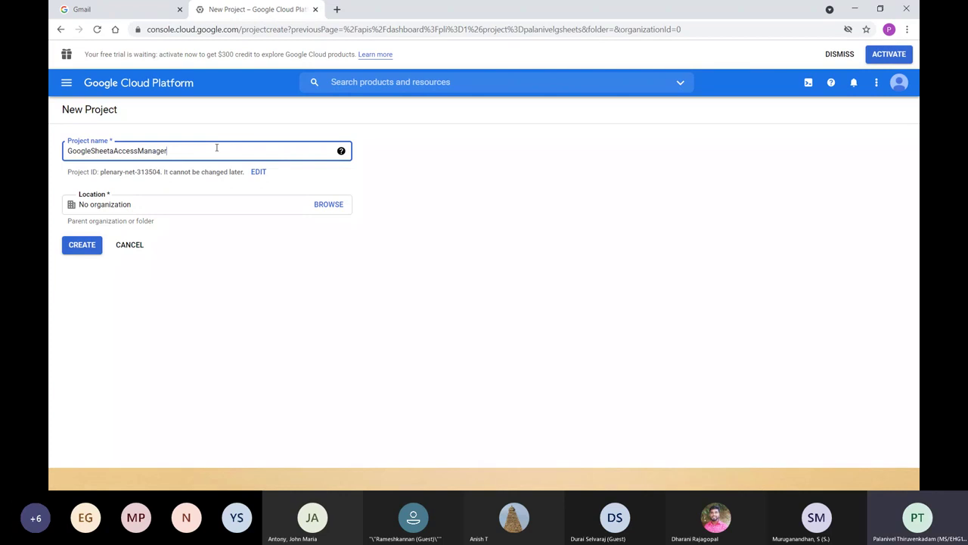
left_click(348, 307)
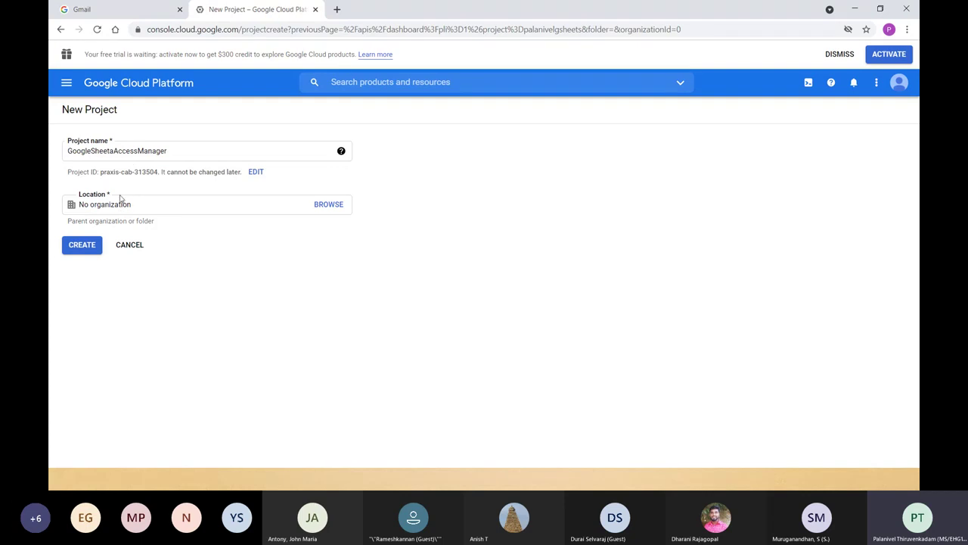
left_click(88, 245)
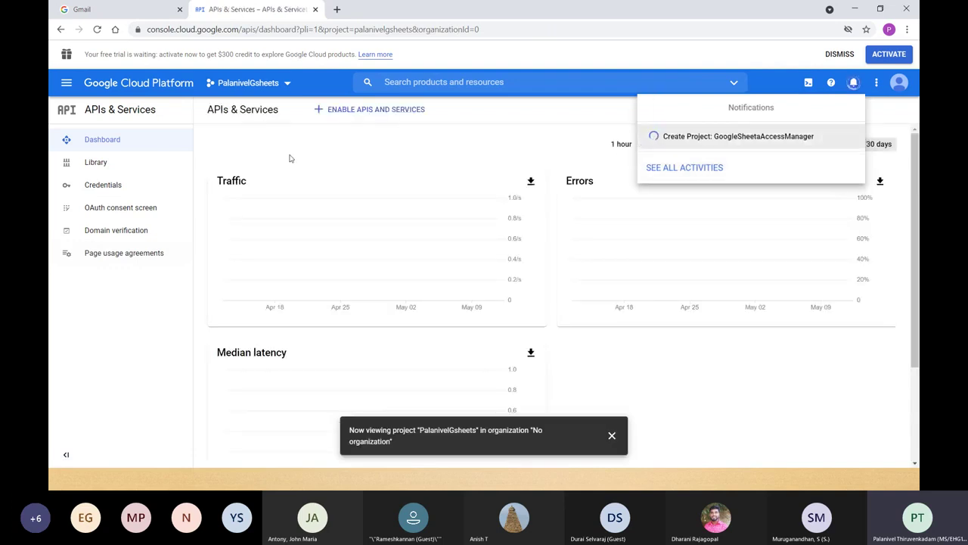
left_click(287, 84)
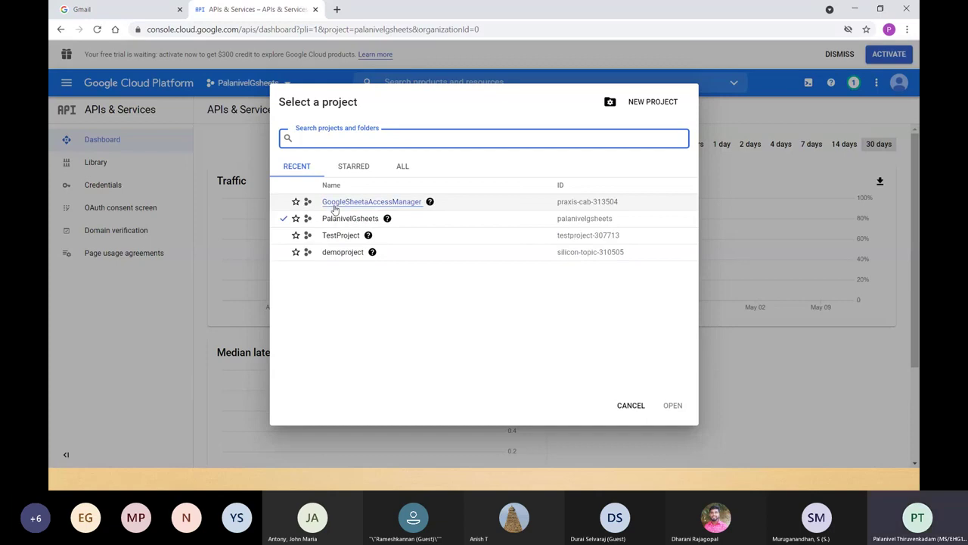
left_click(767, 354)
right_click(620, 392)
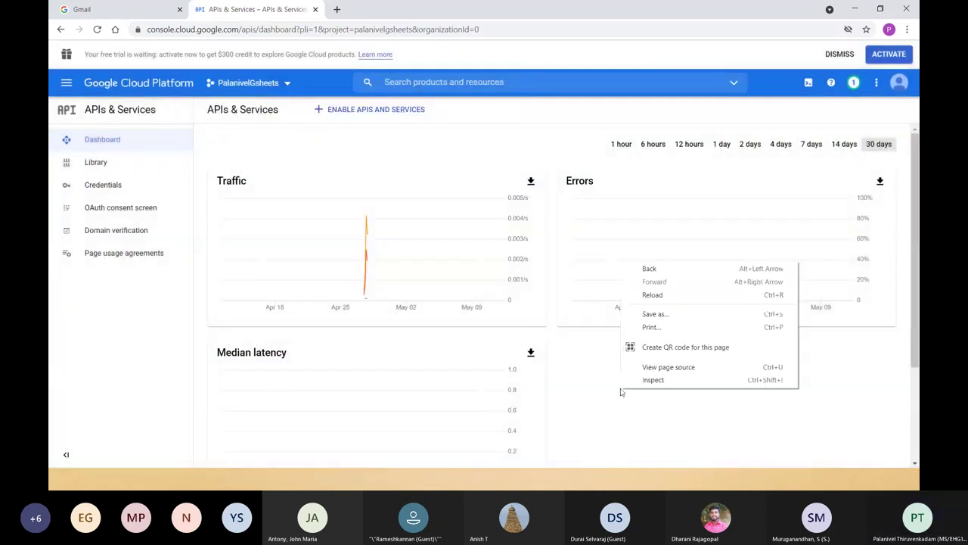
left_click(437, 488)
key("super")
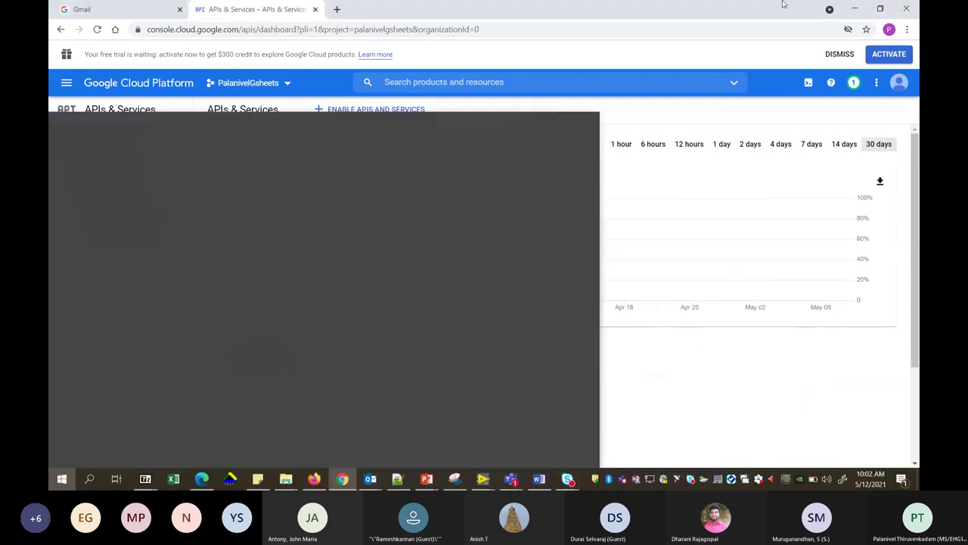
- Show the OAuth2.0 Credentials slide, exit the slideshow, and return to the Cloud Console
left_click(857, 9)
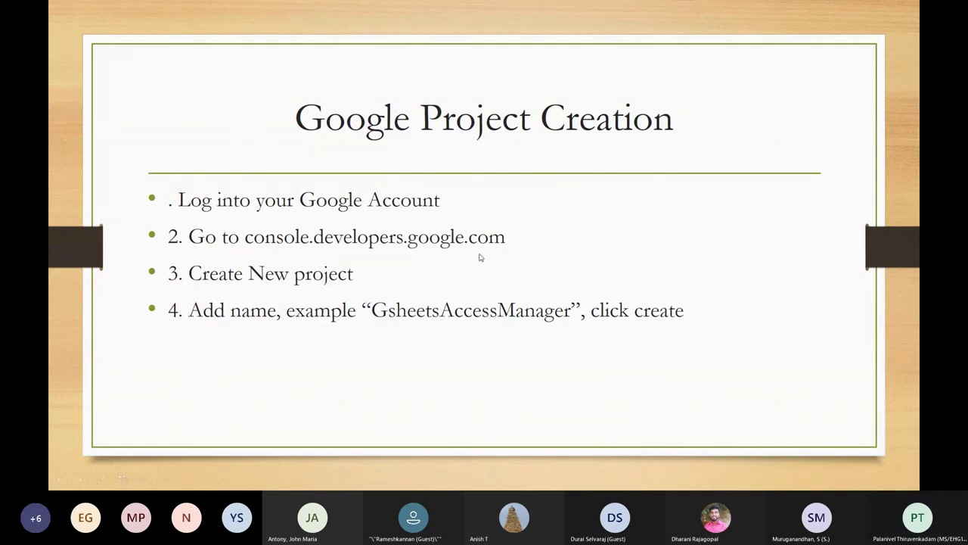
key("Right")
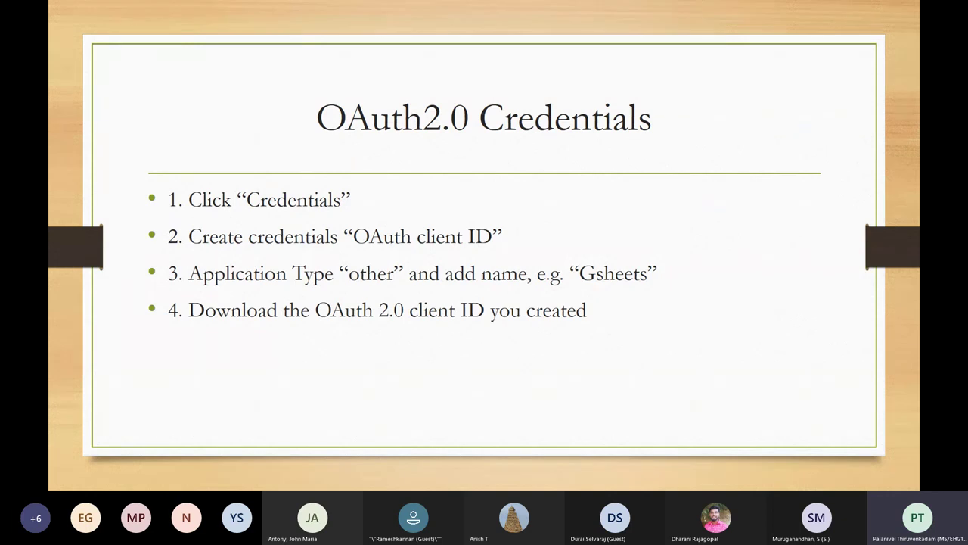
key("Escape")
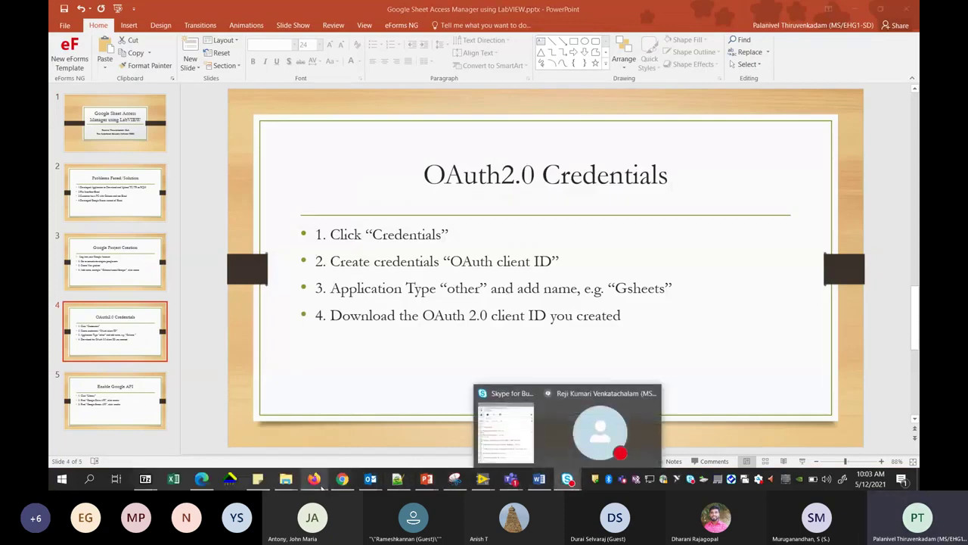
left_click(338, 481)
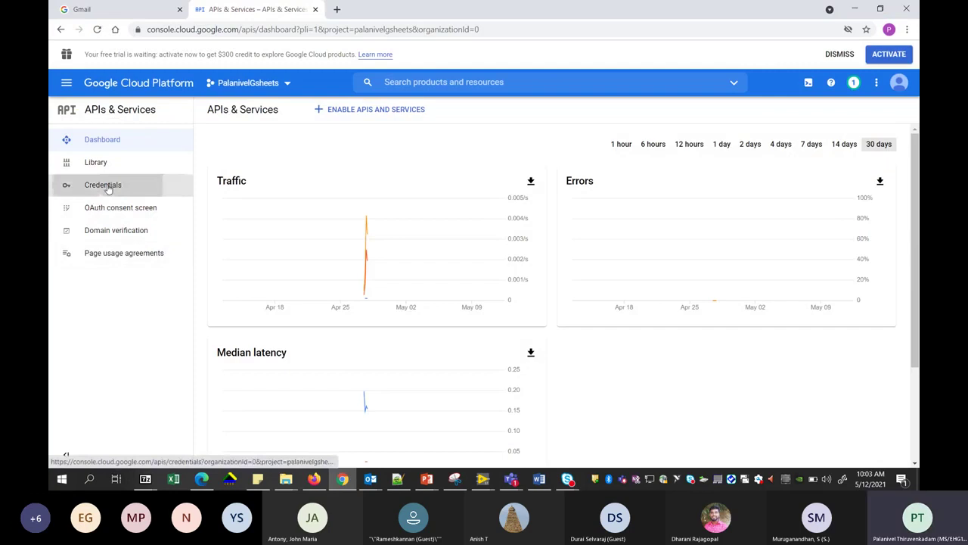
- From the Credentials page, begin creating a new OAuth client ID credential
left_click(108, 187)
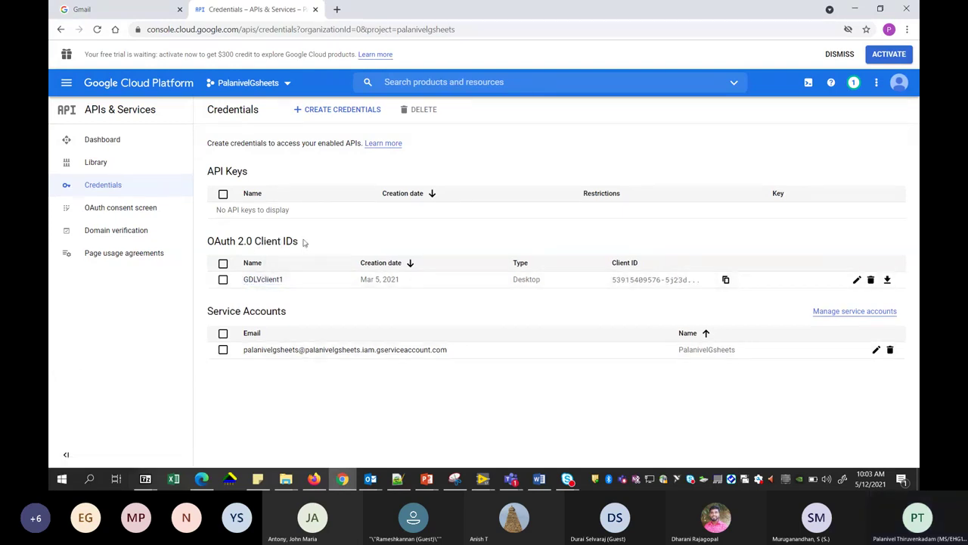
left_click(331, 111)
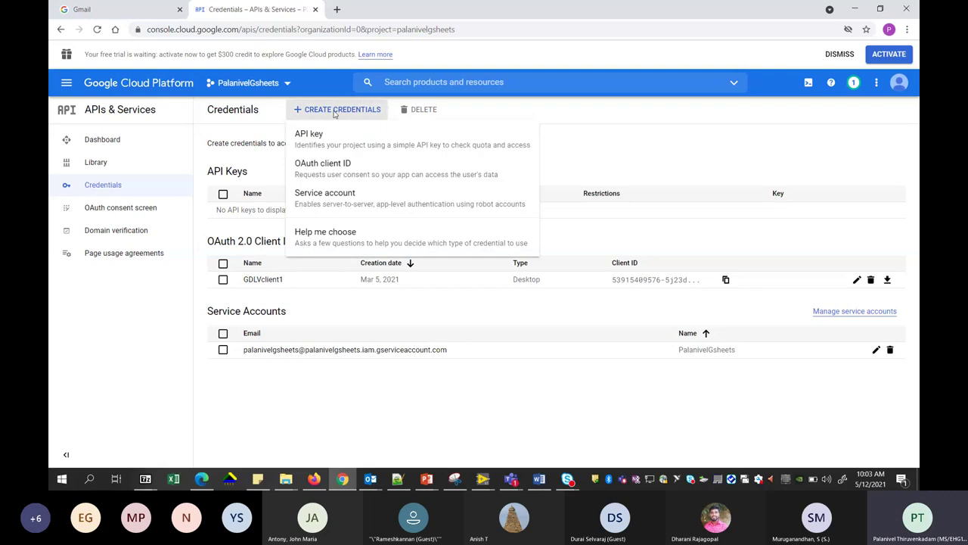
left_click(345, 166)
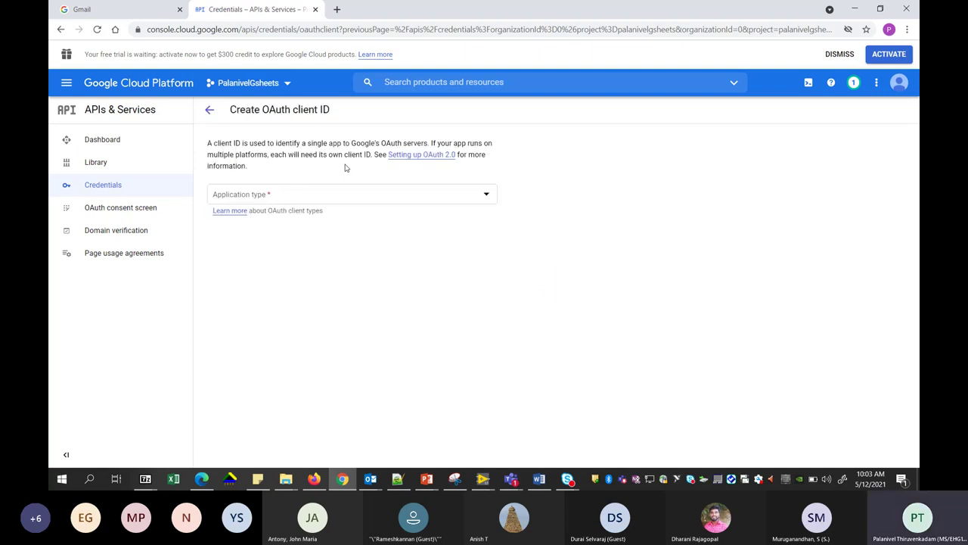
- Create a Desktop app OAuth client named 'Desktop client 2' and dismiss the confirmation
left_click(299, 202)
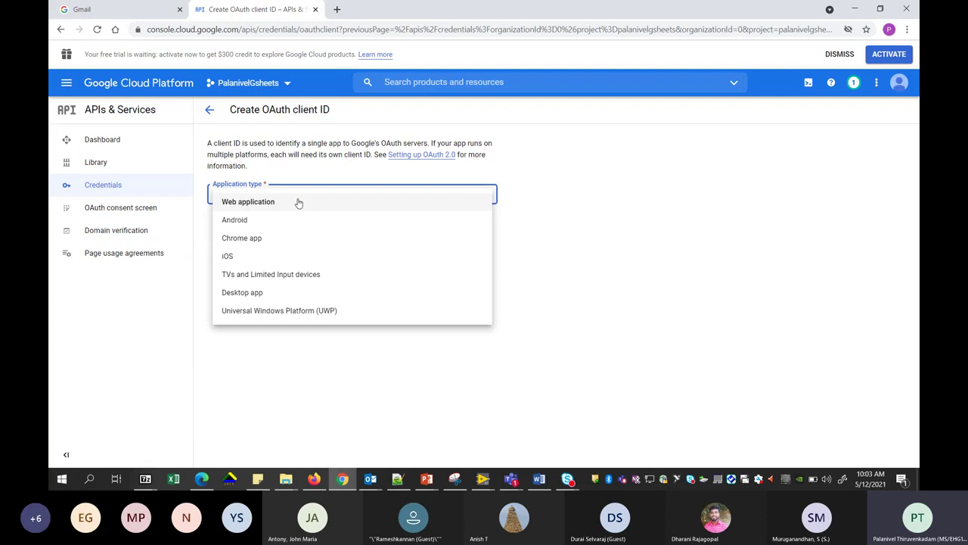
left_click(303, 294)
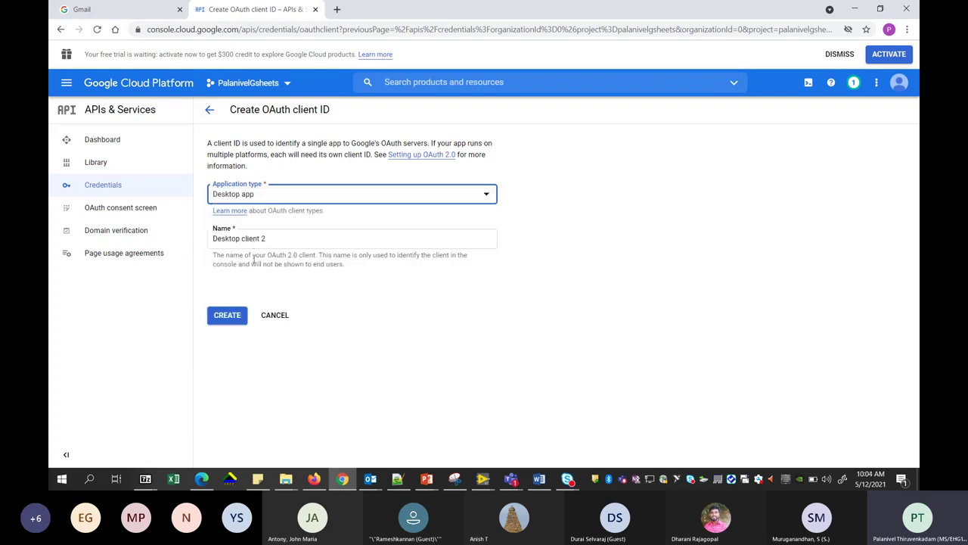
left_click(273, 237)
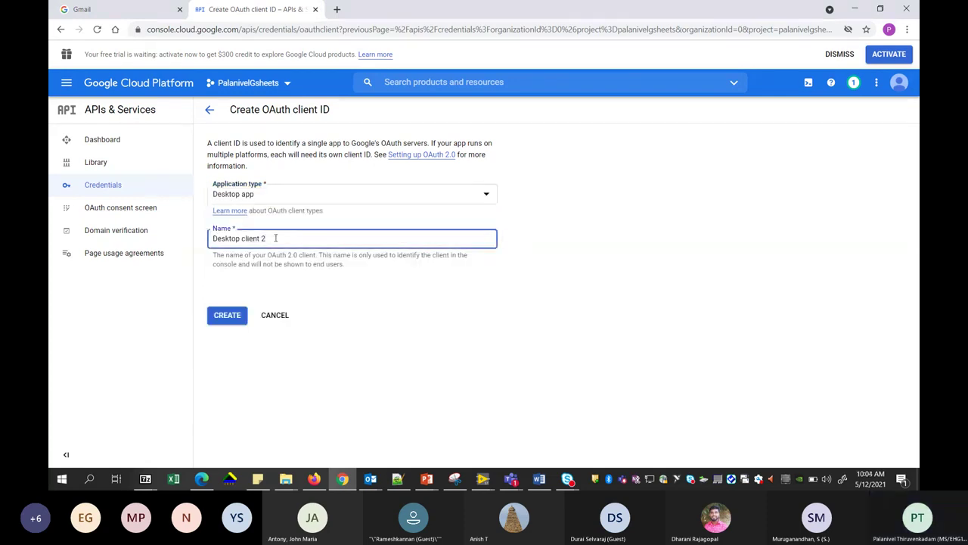
left_click(235, 314)
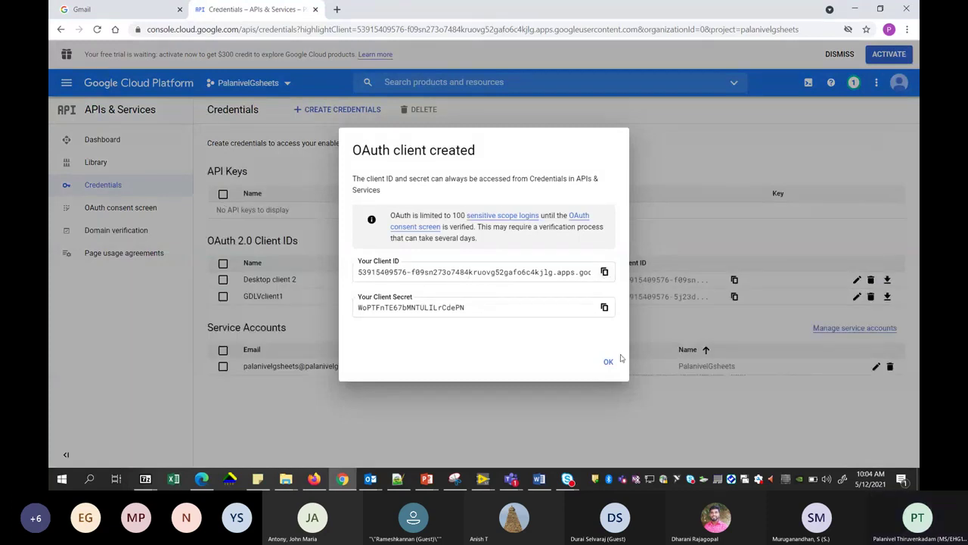
left_click(610, 362)
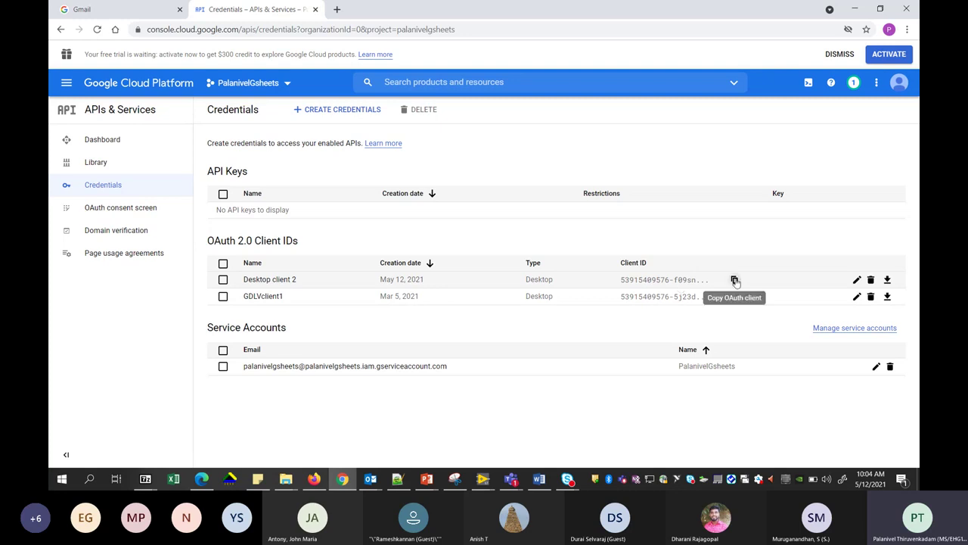
- Download Desktop client 2's client secret JSON and open it in Notepad
left_click(888, 280)
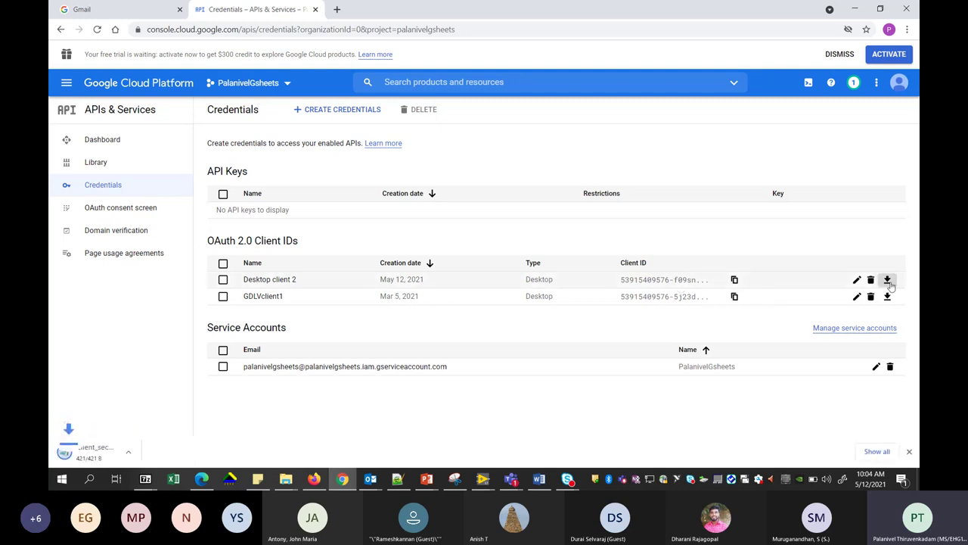
left_click(97, 449)
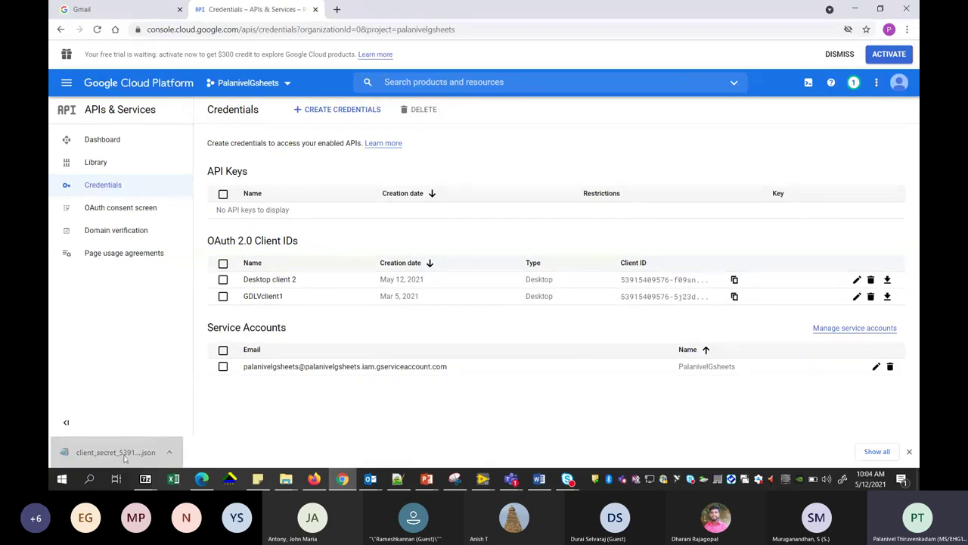
left_click(121, 449)
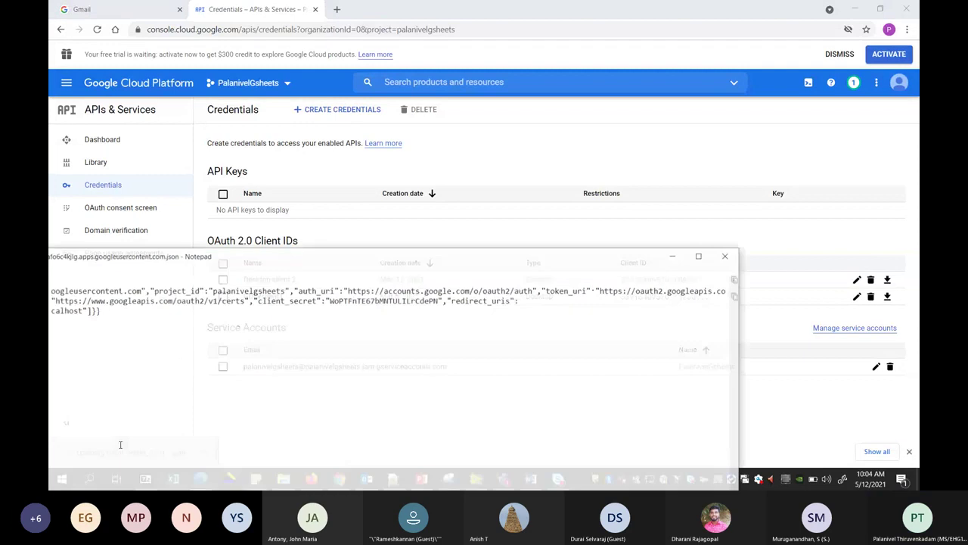
- Maximize the client secret JSON, highlight part of the client_id value, and close Notepad
double_click(303, 257)
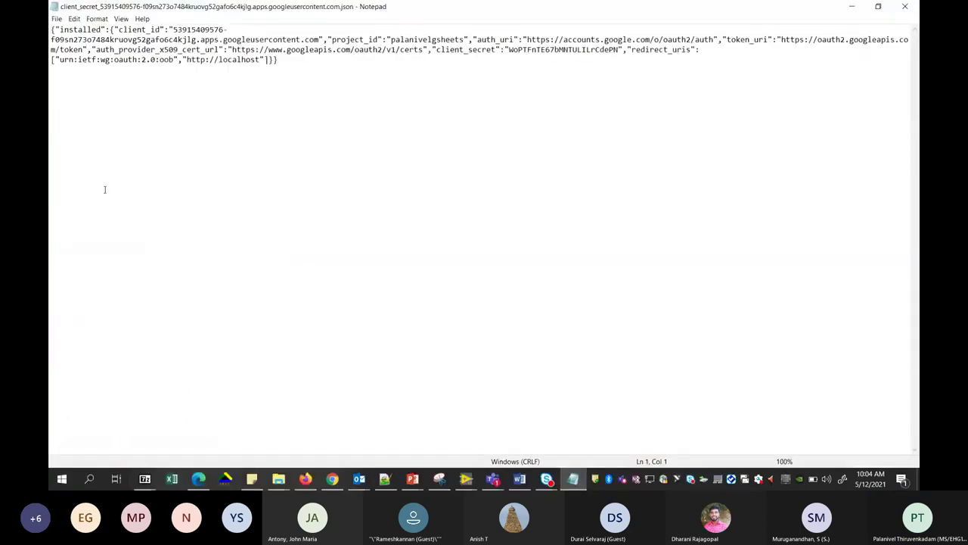
left_click_drag(66, 43, 441, 40)
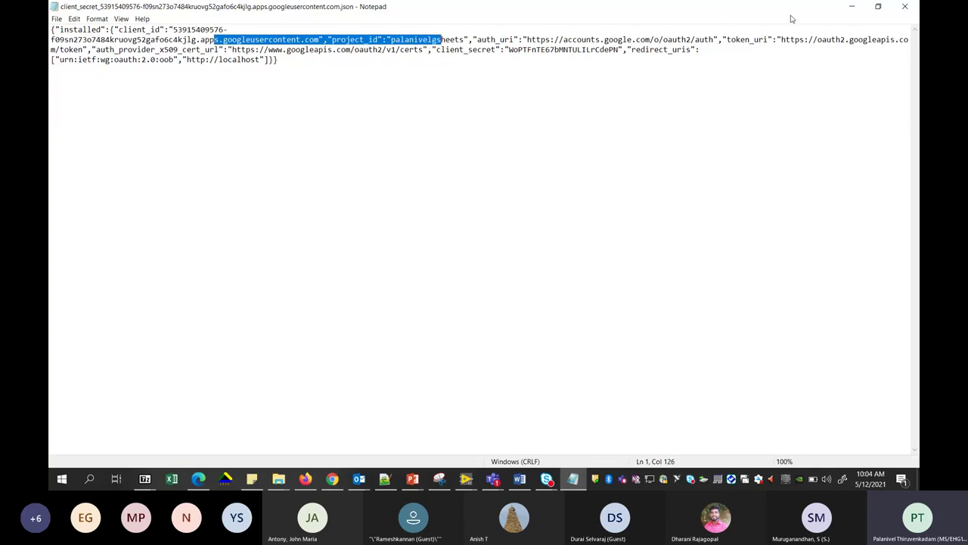
left_click(897, 6)
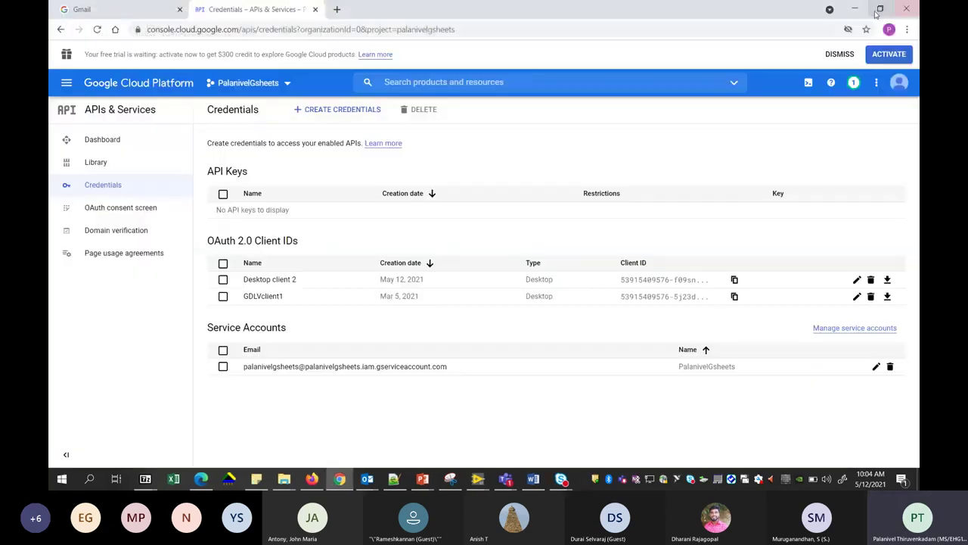
- Go to slide 5, 'Enable Google API', then bring the Cloud Console browser back
left_click(853, 8)
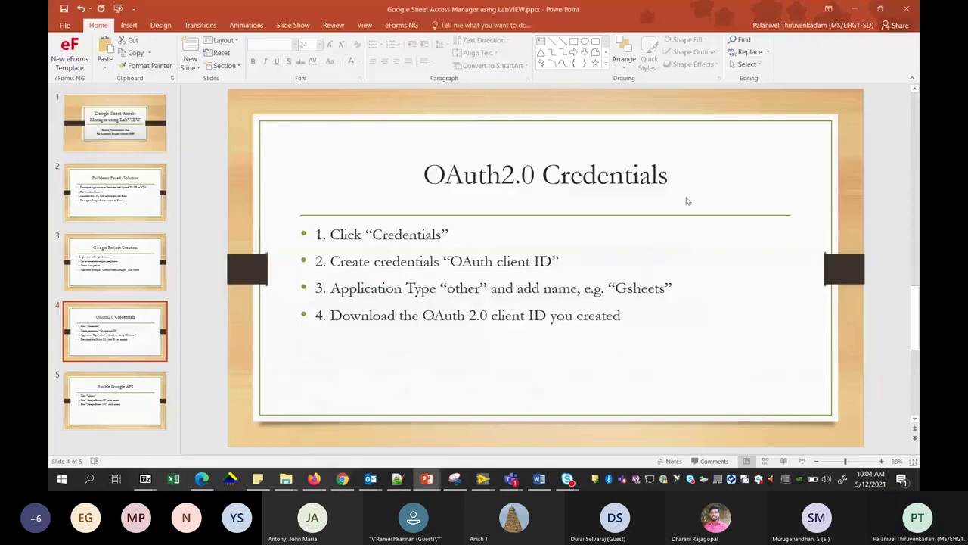
left_click(118, 416)
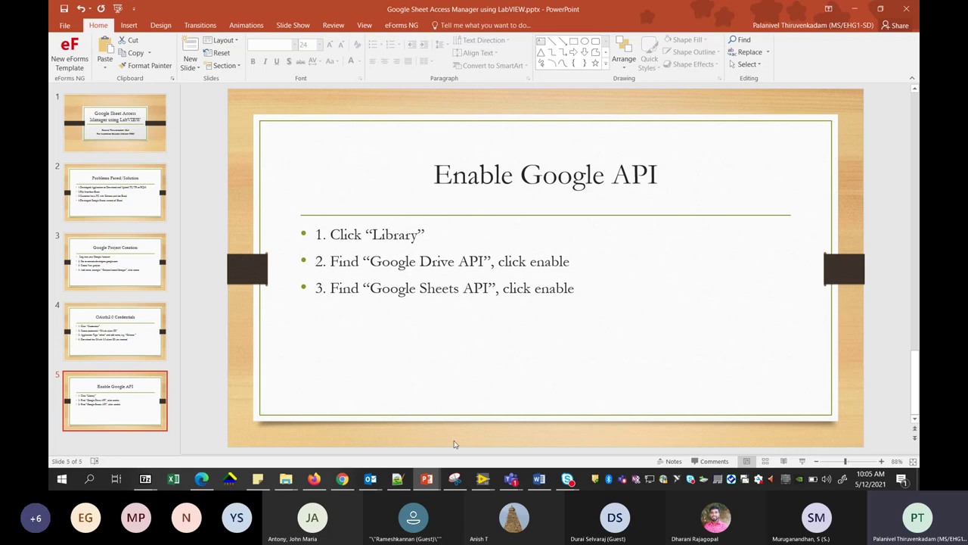
left_click(342, 478)
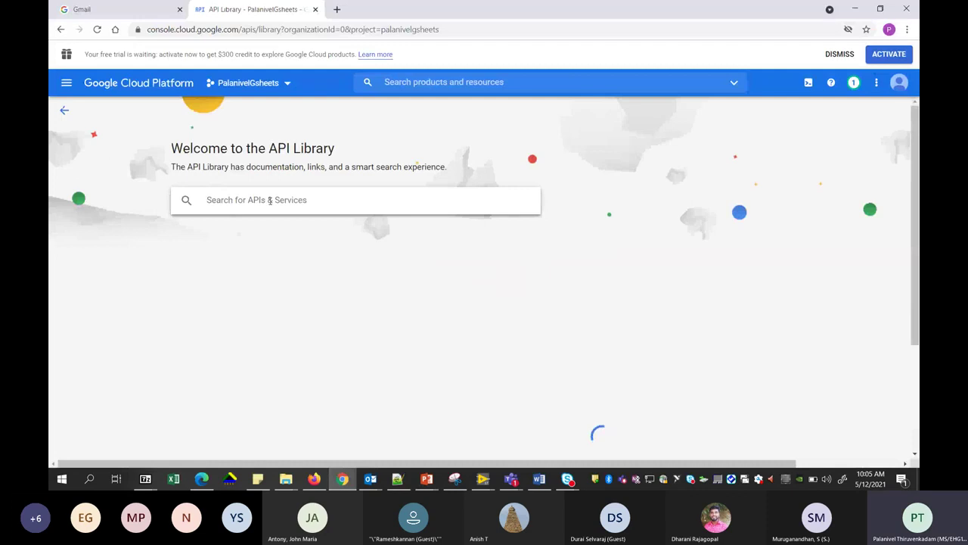
- Search the API Library for 'Google Sheets', open its API page, then return to the slides
type("Goo")
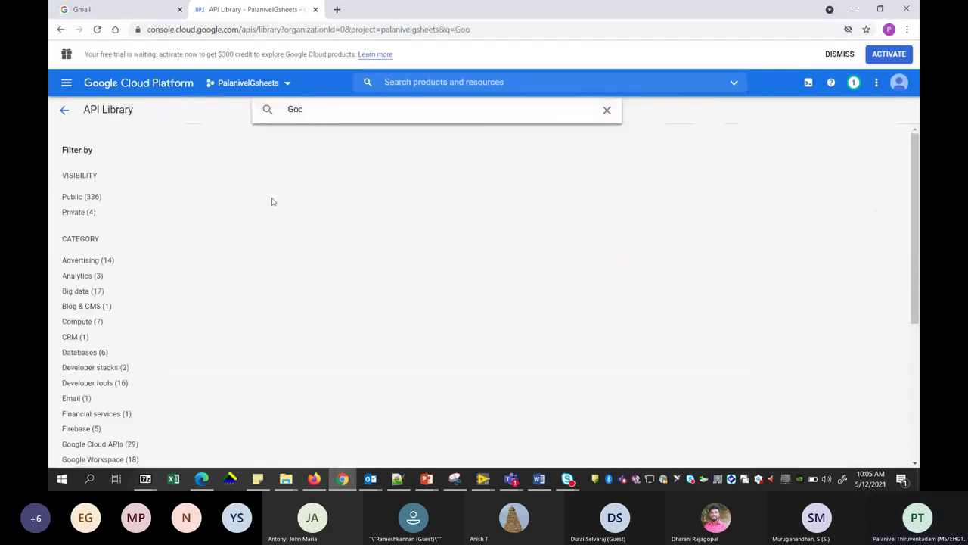
type("gle Sheets")
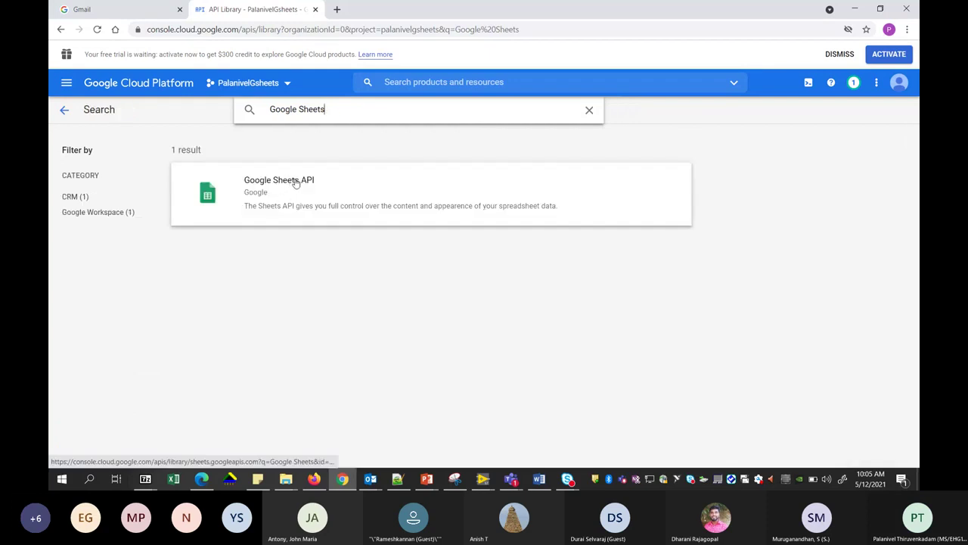
left_click(292, 185)
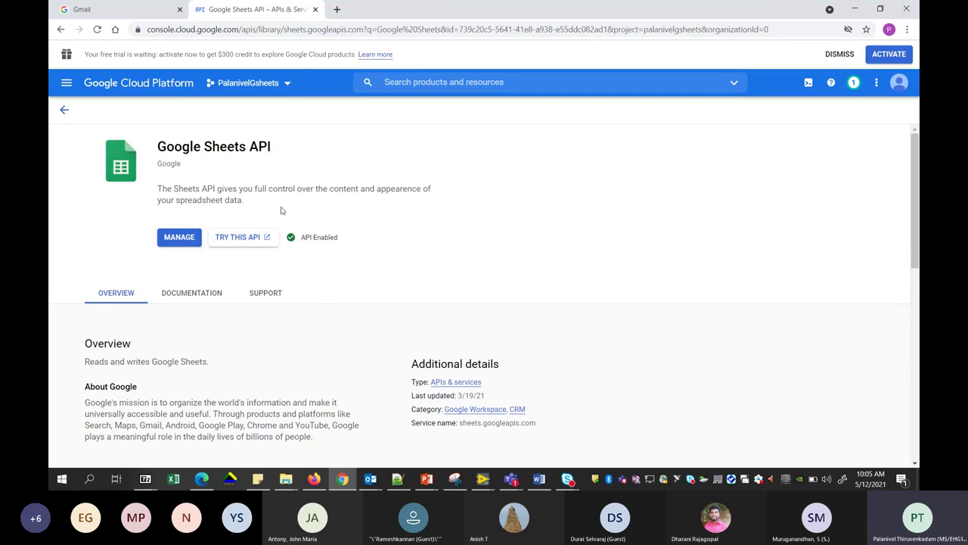
left_click(65, 111)
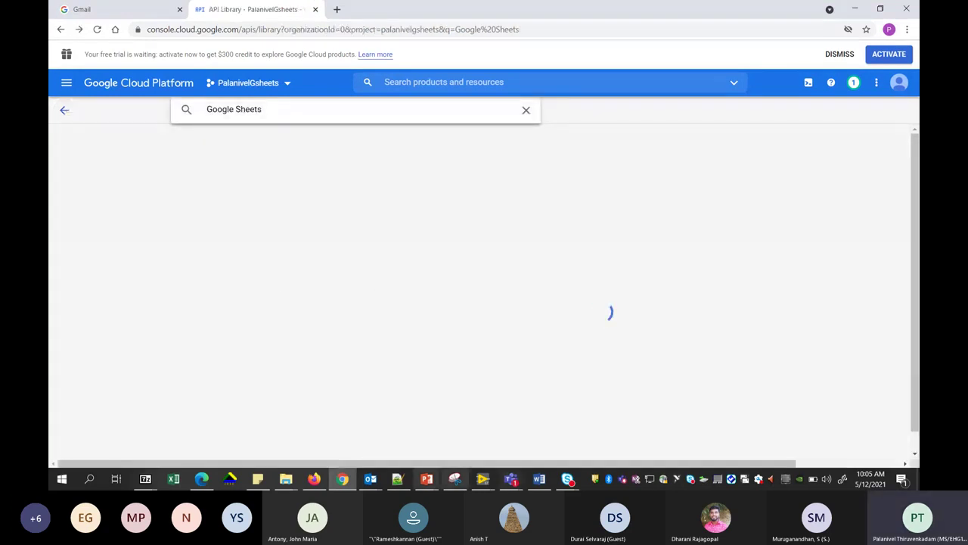
mouse_move(429, 485)
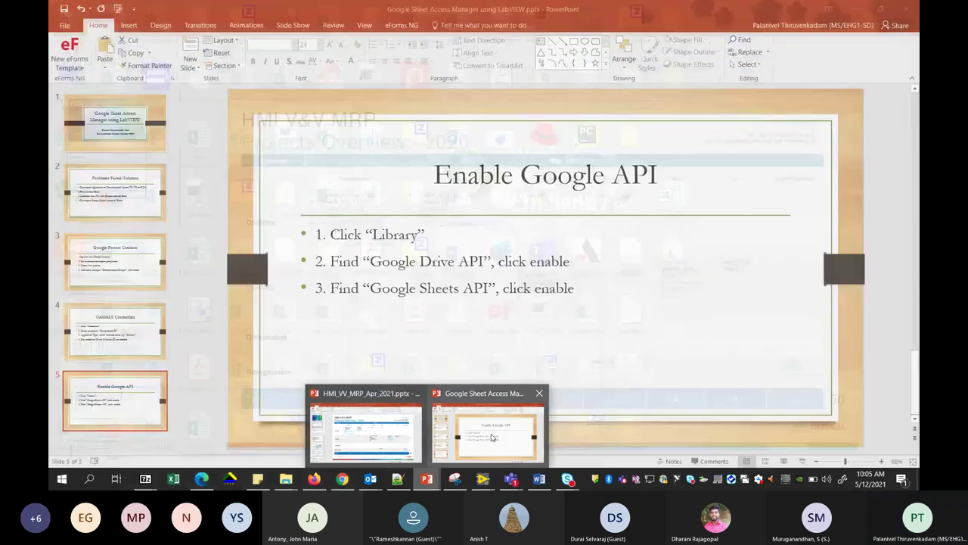
left_click(491, 438)
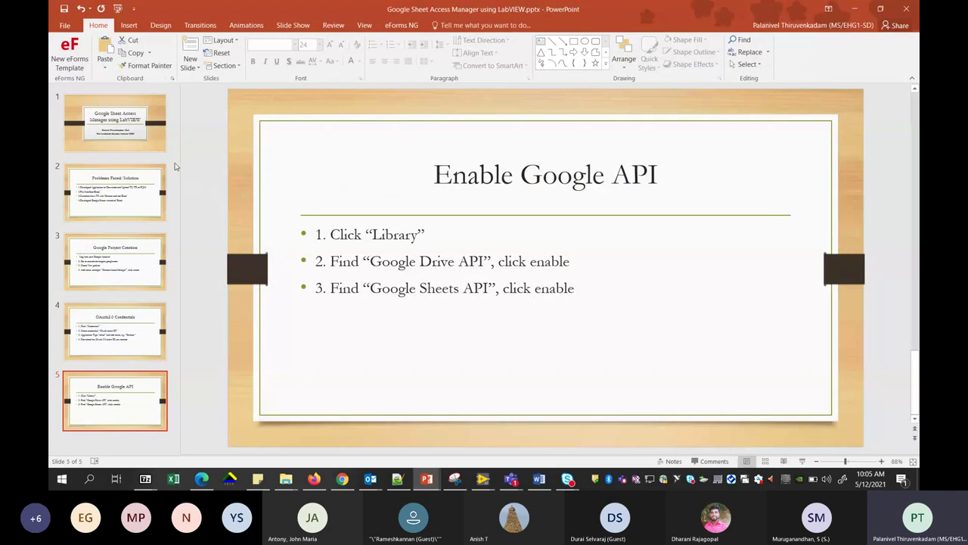
- Return PowerPoint to the title slide, minimize it, and switch to the Firefox forum agenda page
left_click(151, 143)
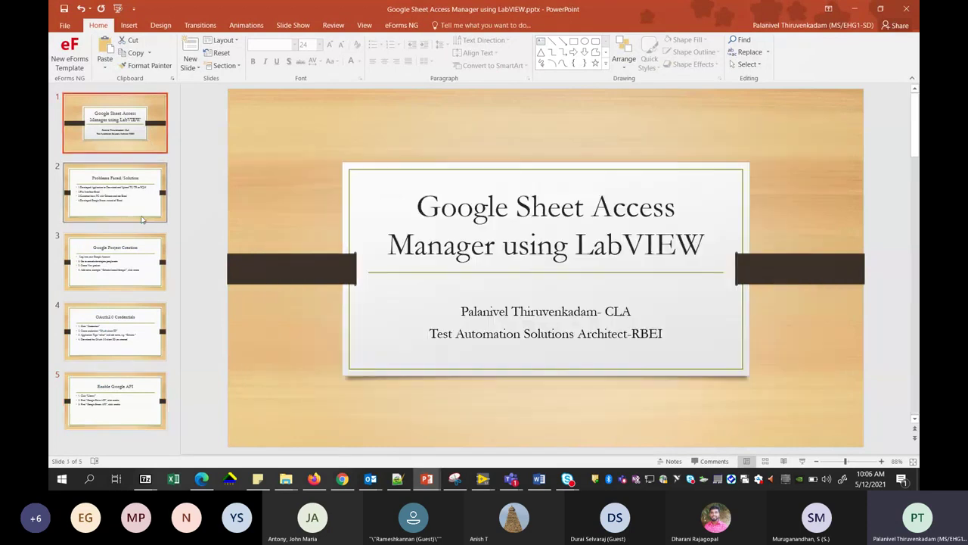
left_click(136, 265)
left_click(854, 9)
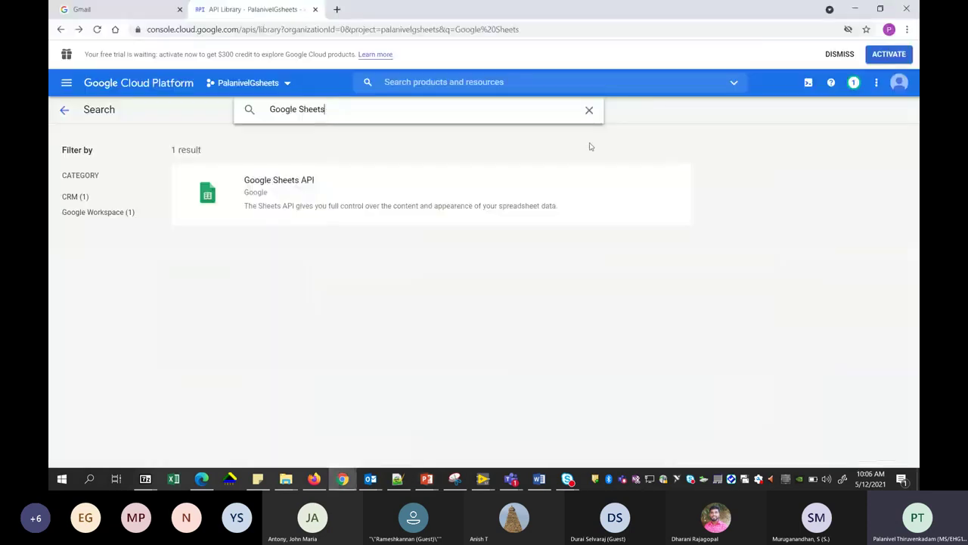
left_click(316, 481)
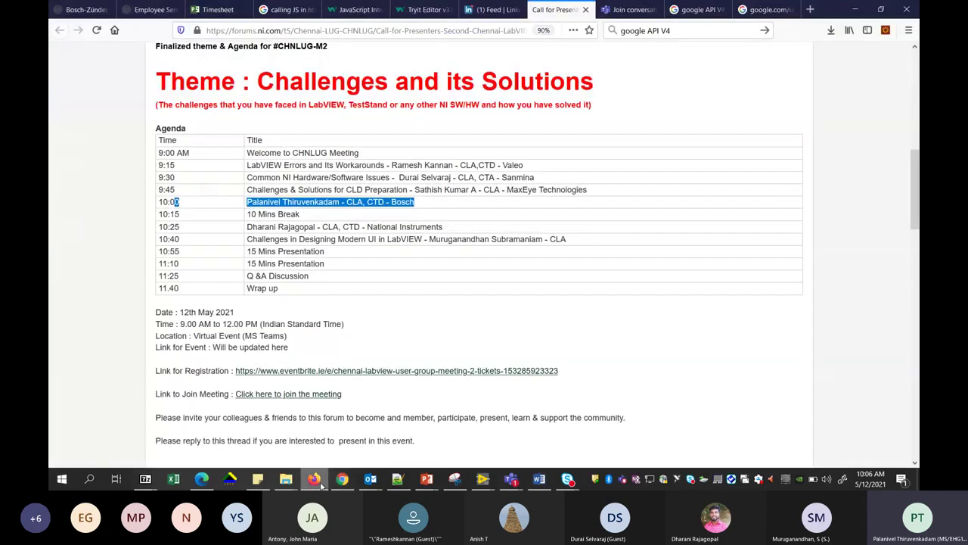
- Open the 'Sheets API | Google Developers' result from the google API V4 search, then bring up the GoogleSheets folder
left_click(766, 10)
left_click(697, 10)
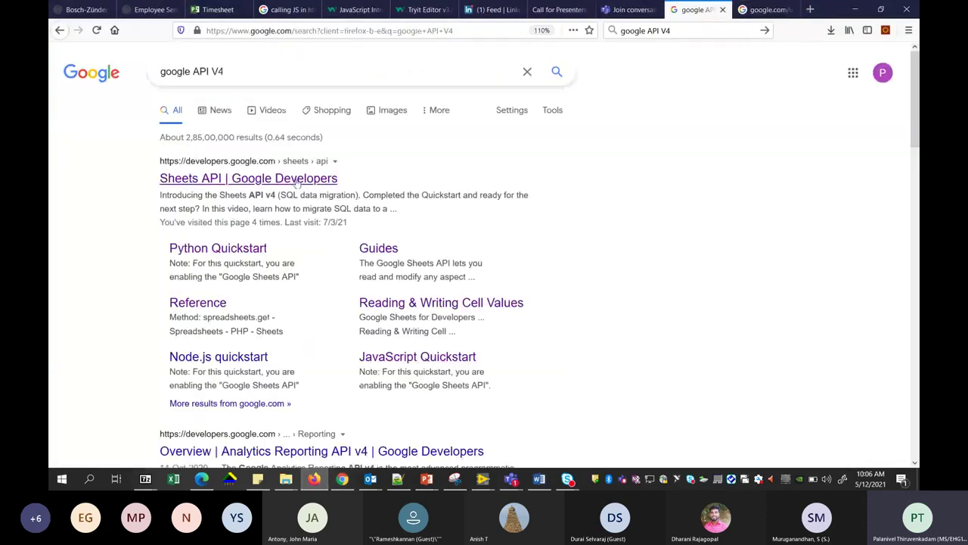
left_click(297, 182)
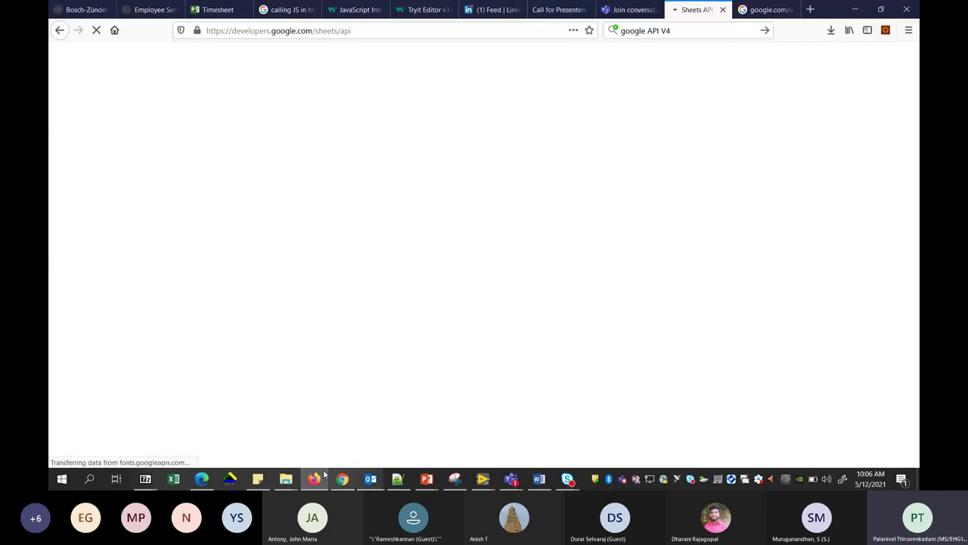
mouse_move(292, 481)
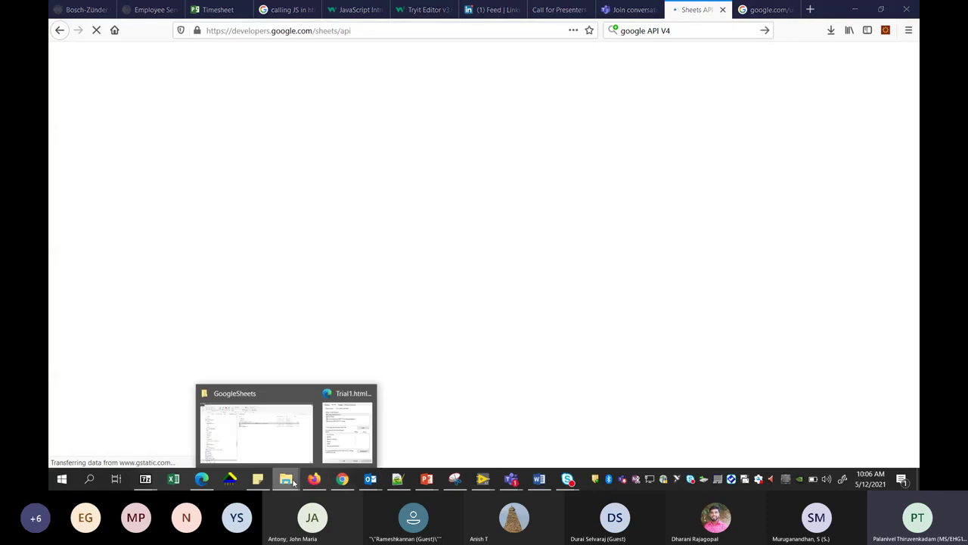
left_click(279, 438)
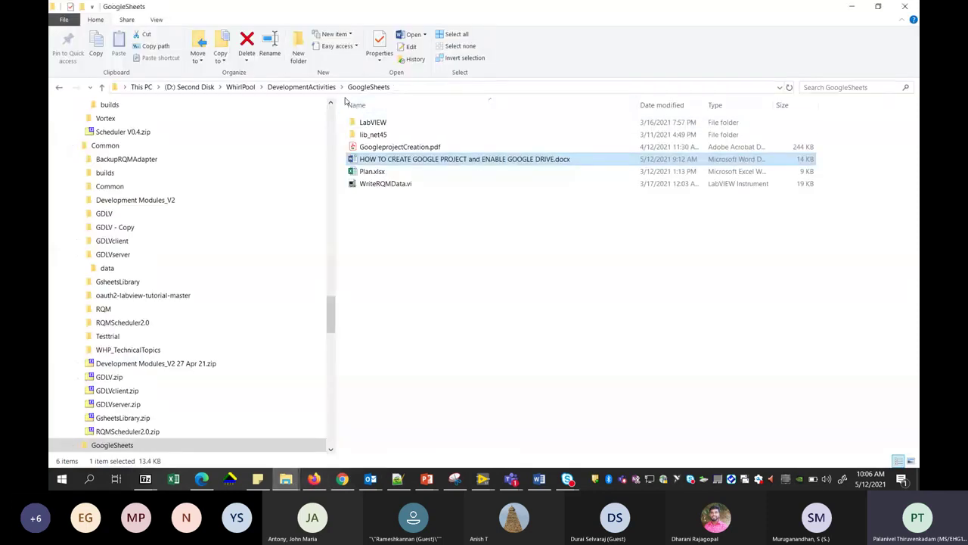
- Browse into GoogleSheets - Copy > lib_net45, widen the Name column to show the ten DLL names, then minimize
left_click(301, 86)
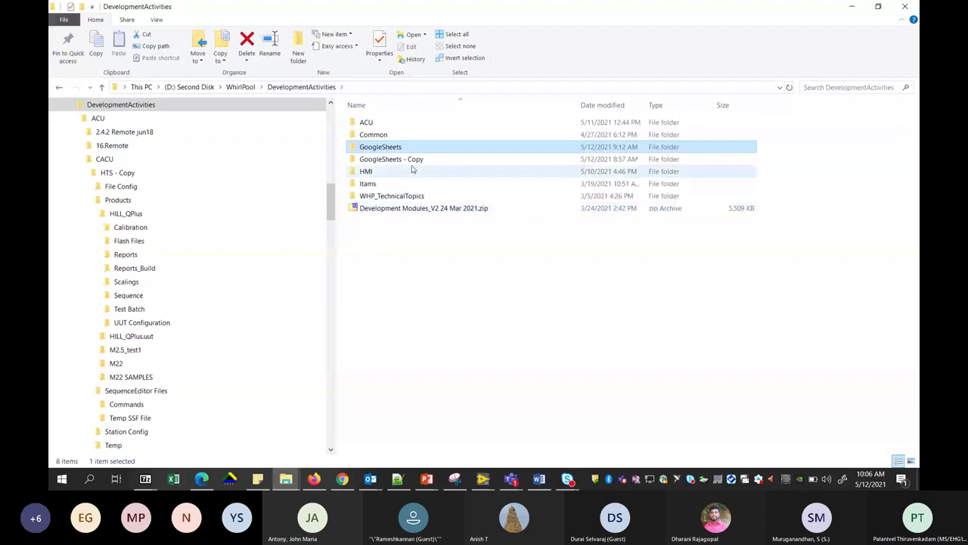
double_click(397, 159)
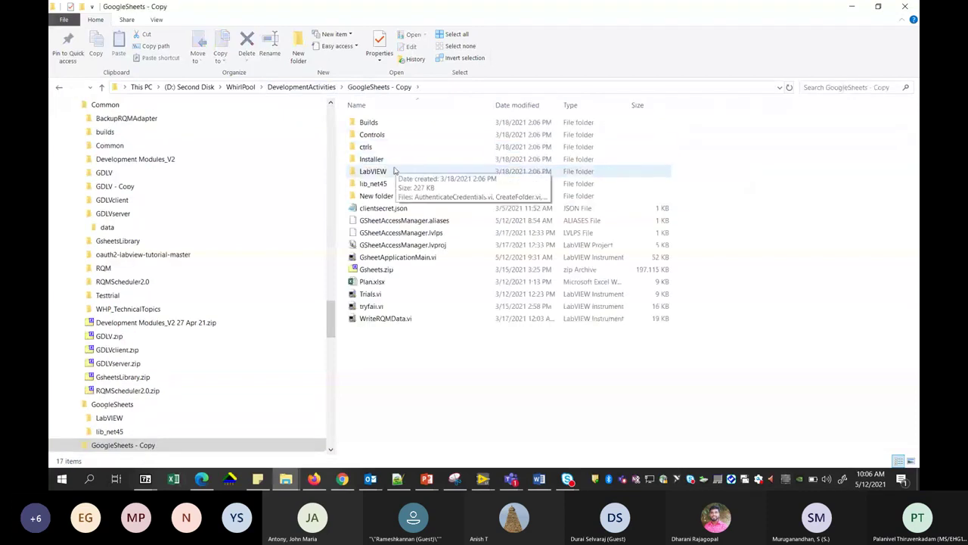
double_click(390, 183)
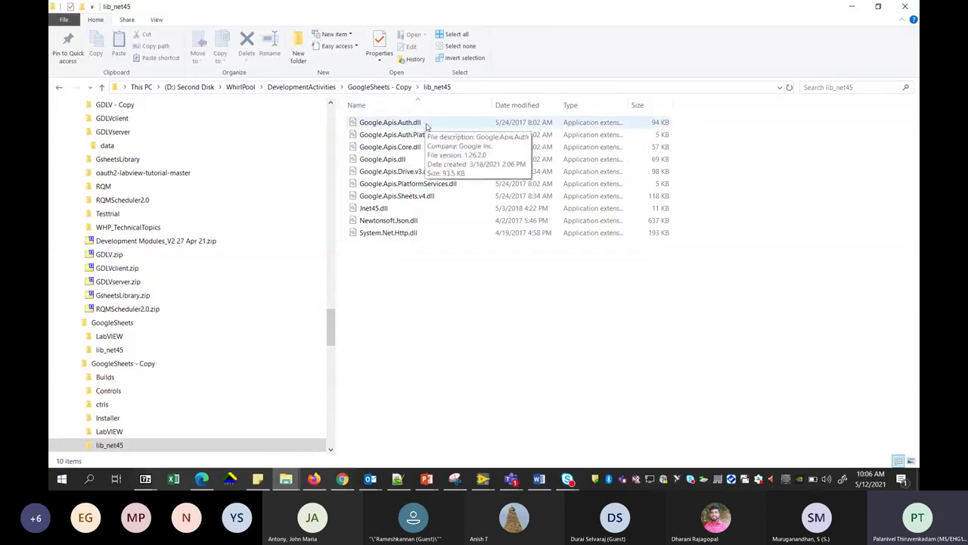
left_click_drag(391, 315, 490, 106)
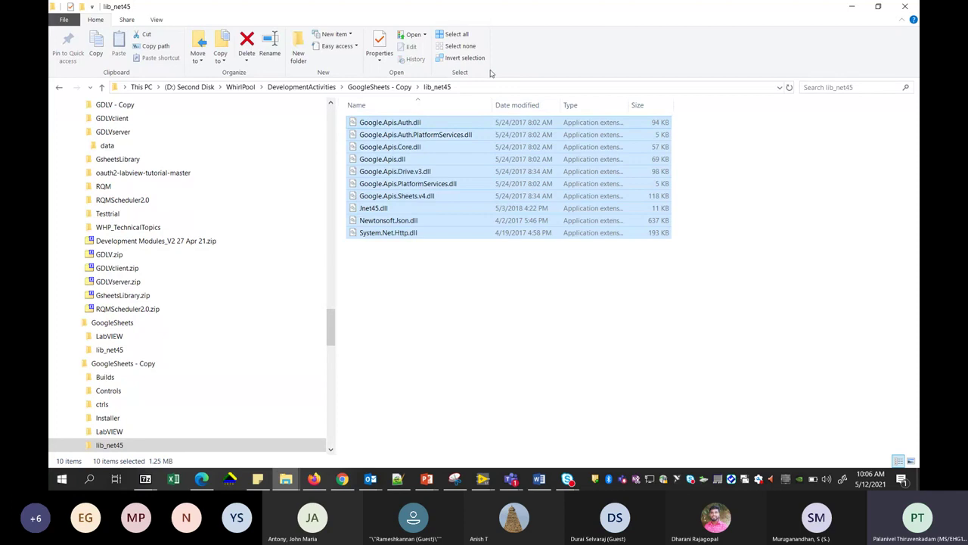
left_click_drag(492, 106, 539, 107)
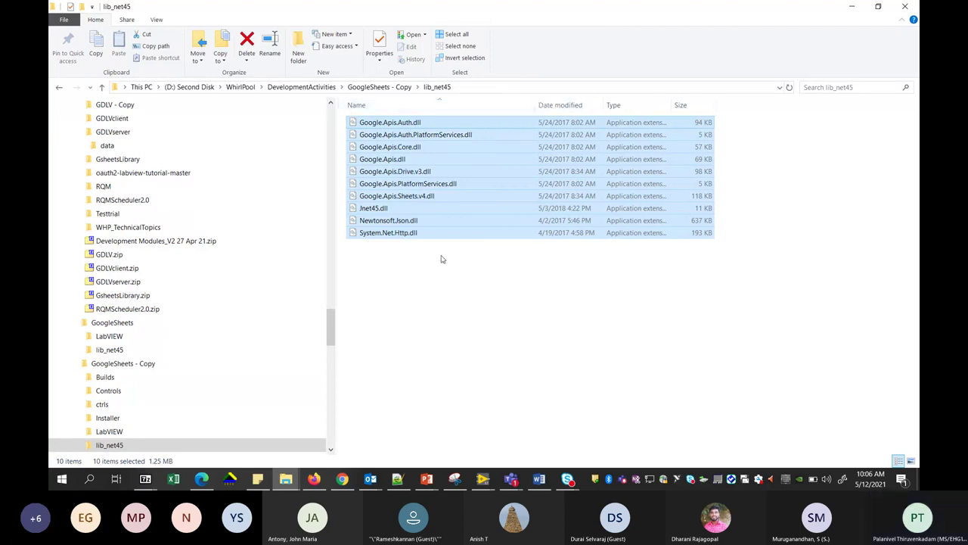
left_click(431, 272)
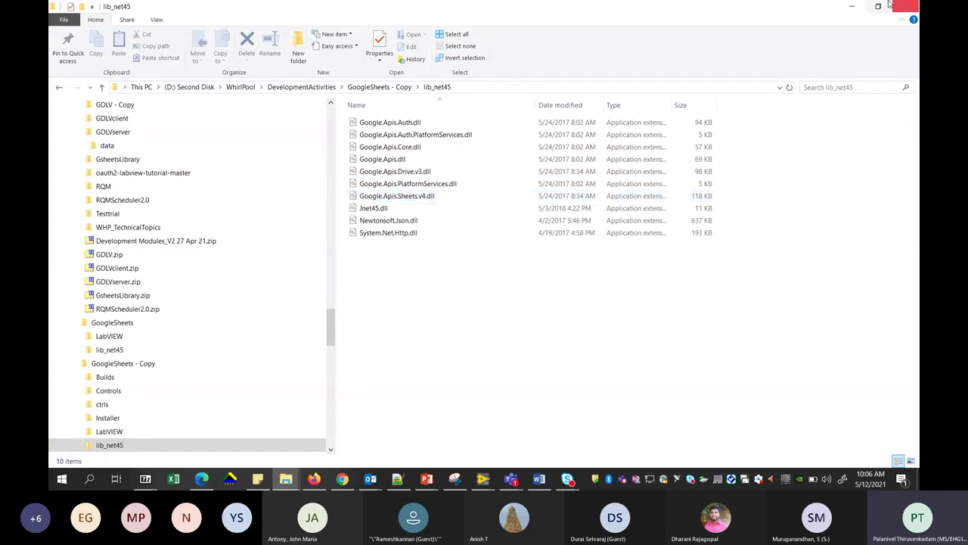
left_click(859, 9)
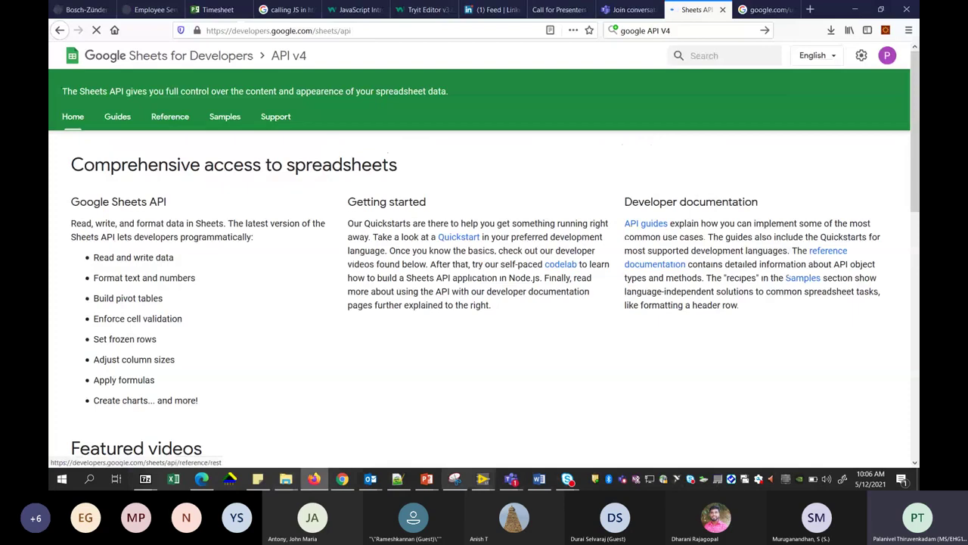
- Switch to the LabVIEW front panel of GSheetApplicationMain.vi, titled 'Google Sheet Access Manager'
mouse_move(498, 484)
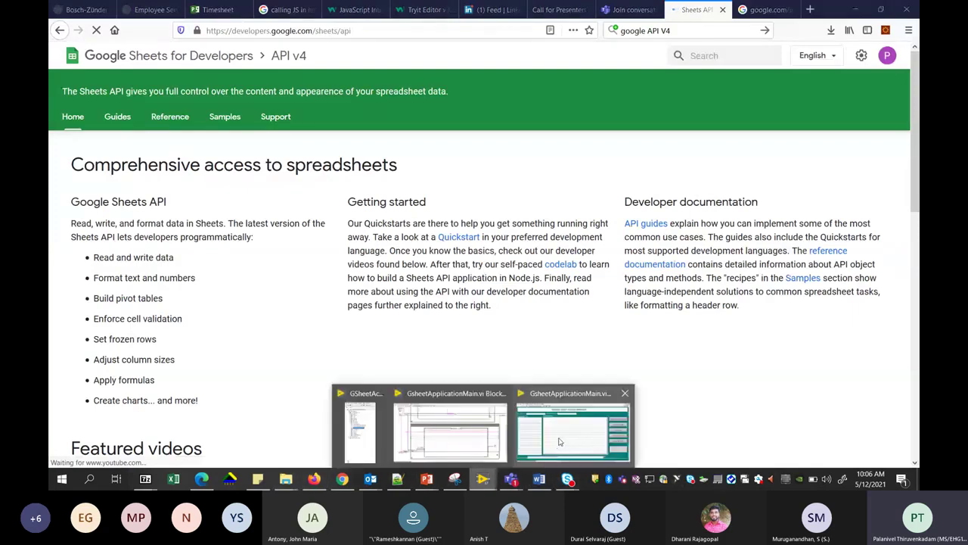
left_click(574, 423)
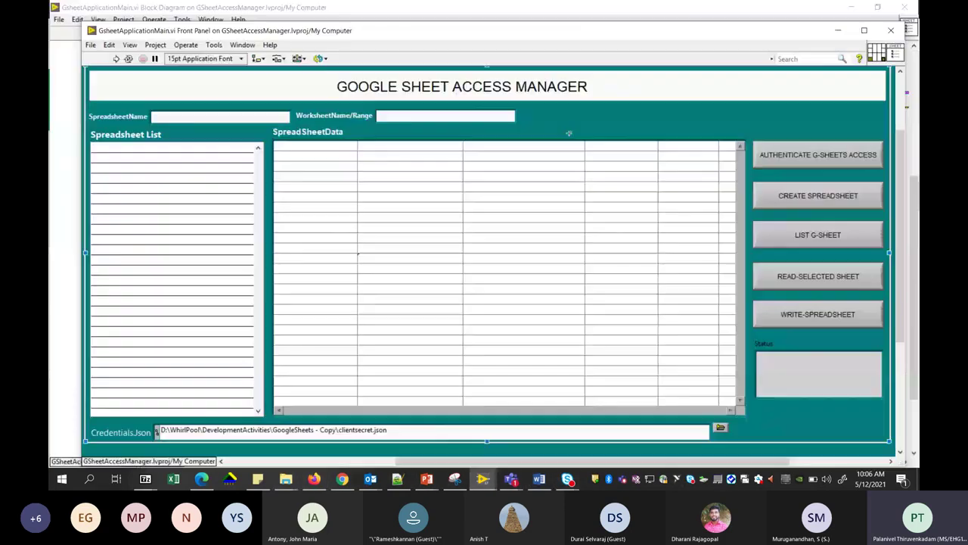
left_click(391, 135)
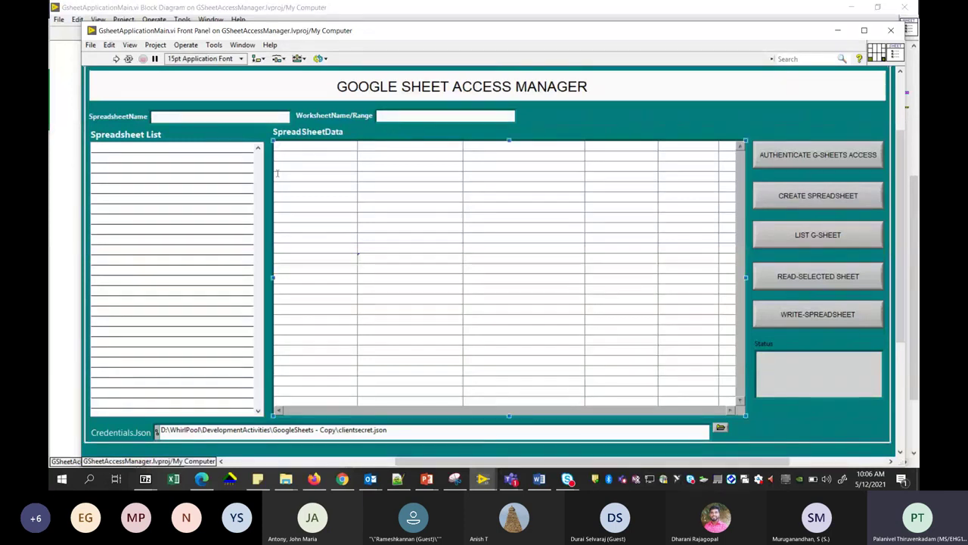
left_click(244, 196)
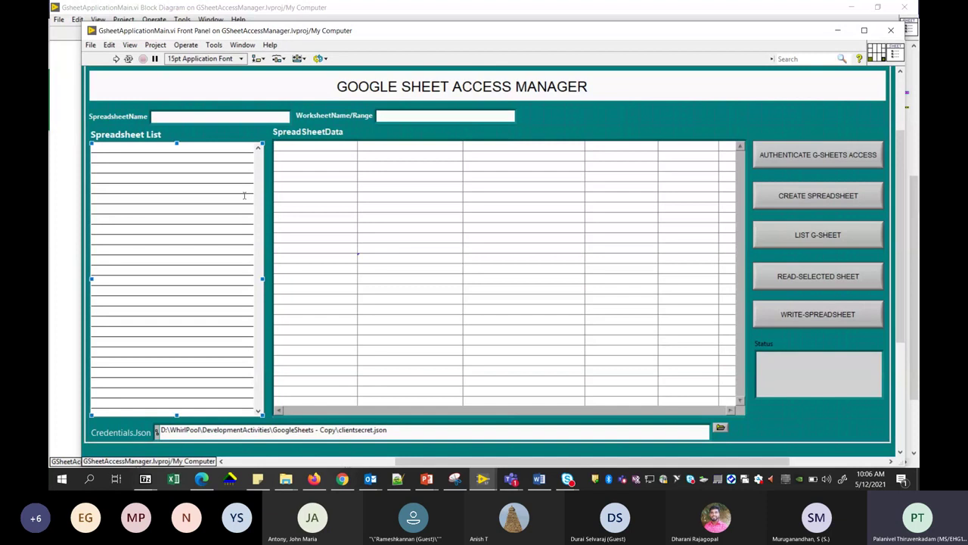
left_click(236, 137)
left_click(236, 140)
left_click(350, 185)
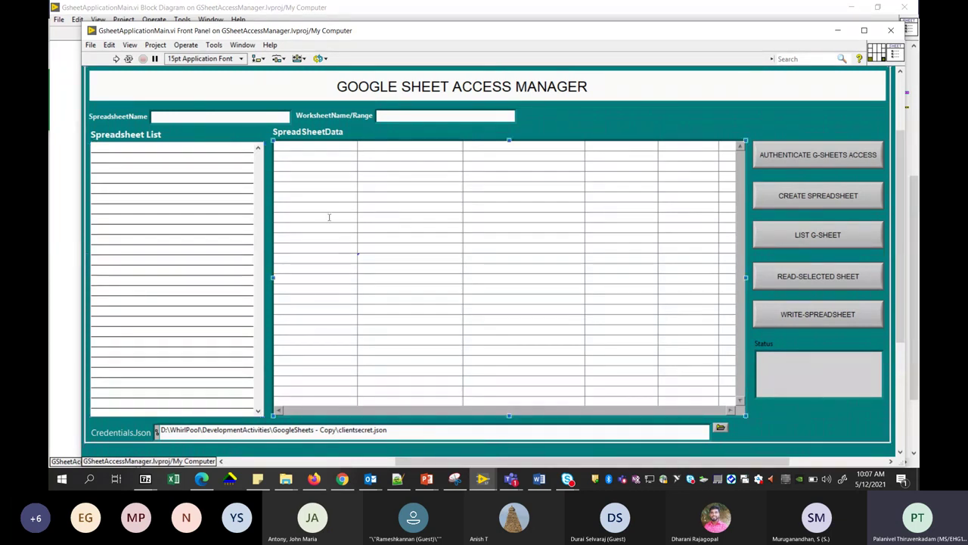